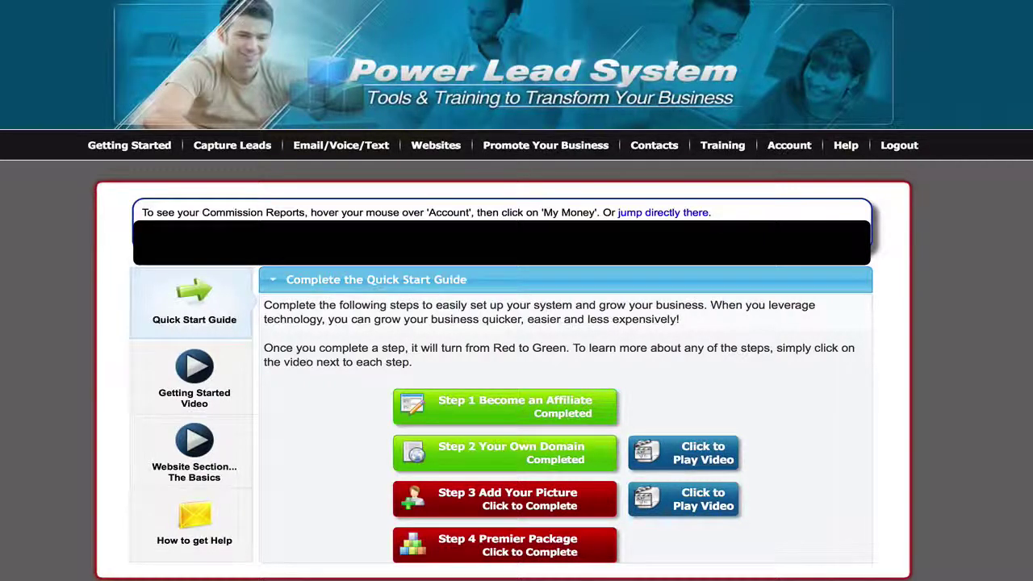
# Step: Open the list of all domains and go to the settings for editing their Intro Page
pyautogui.moveTo(436, 145)
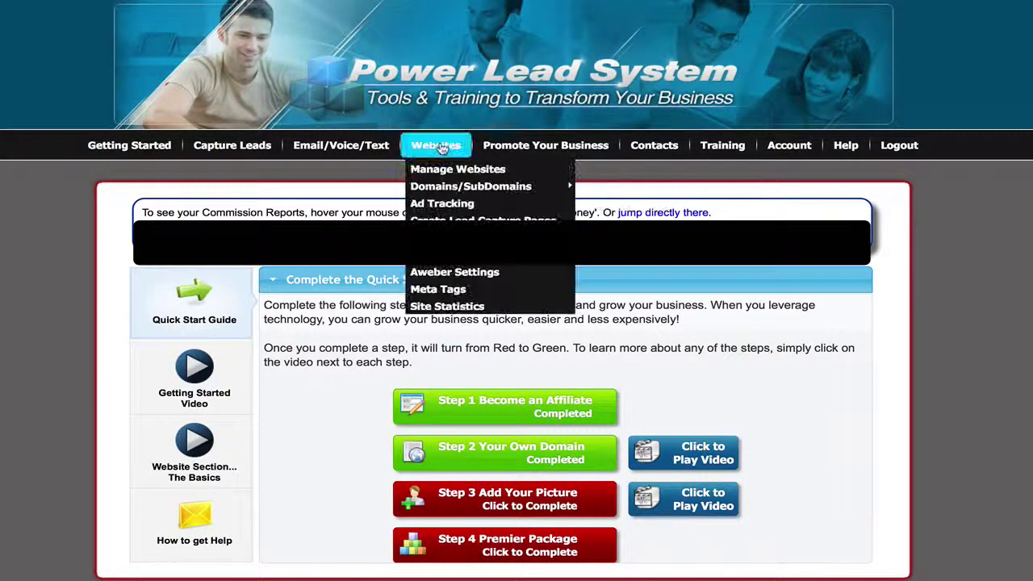
pyautogui.moveTo(442, 189)
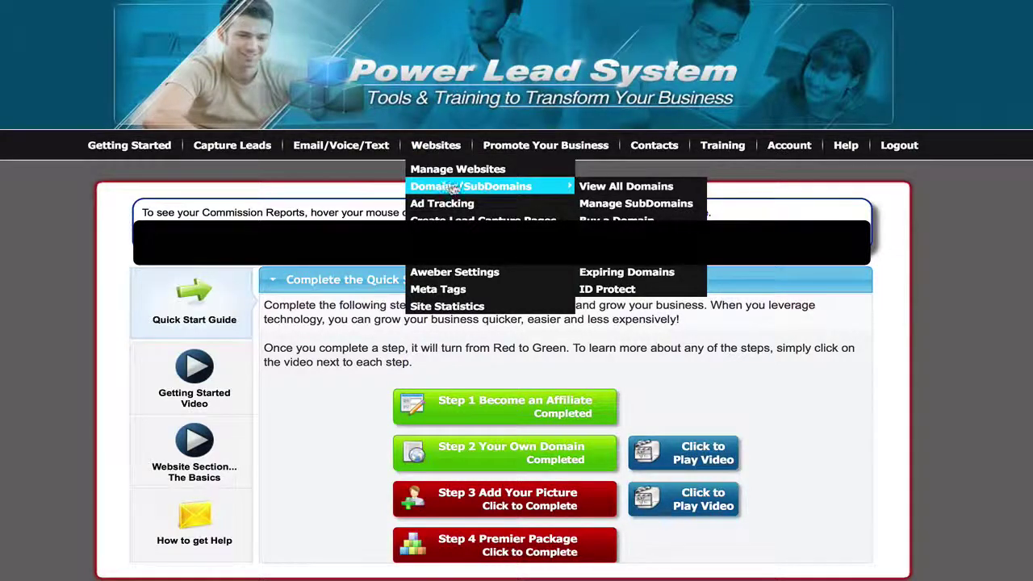
pyautogui.moveTo(555, 187)
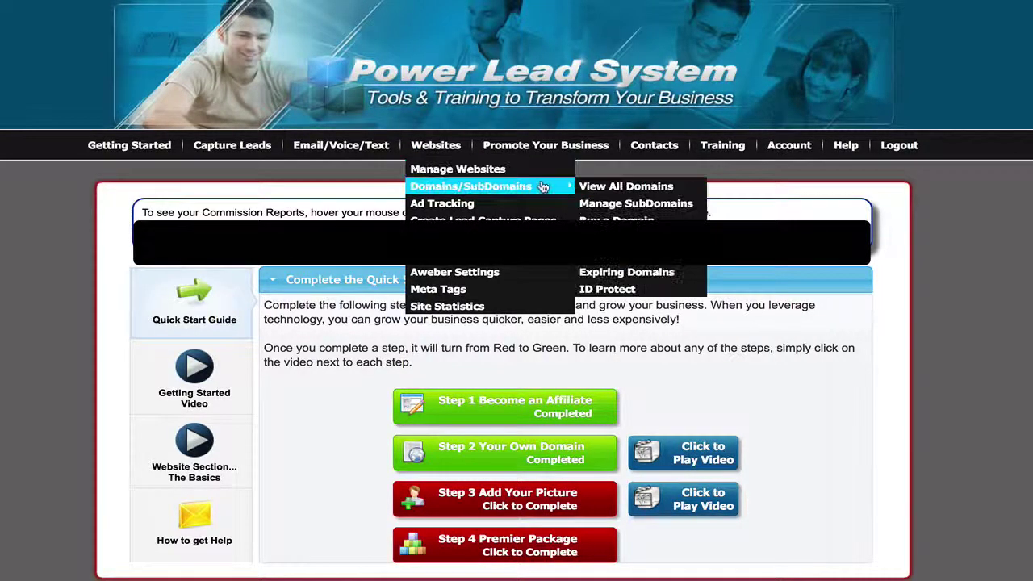
pyautogui.click(589, 187)
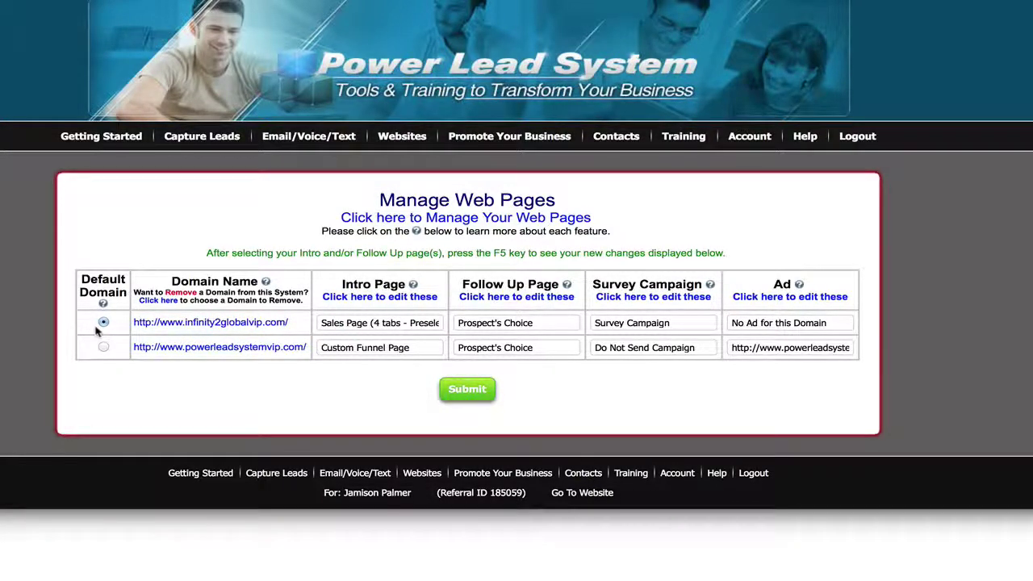
pyautogui.click(373, 299)
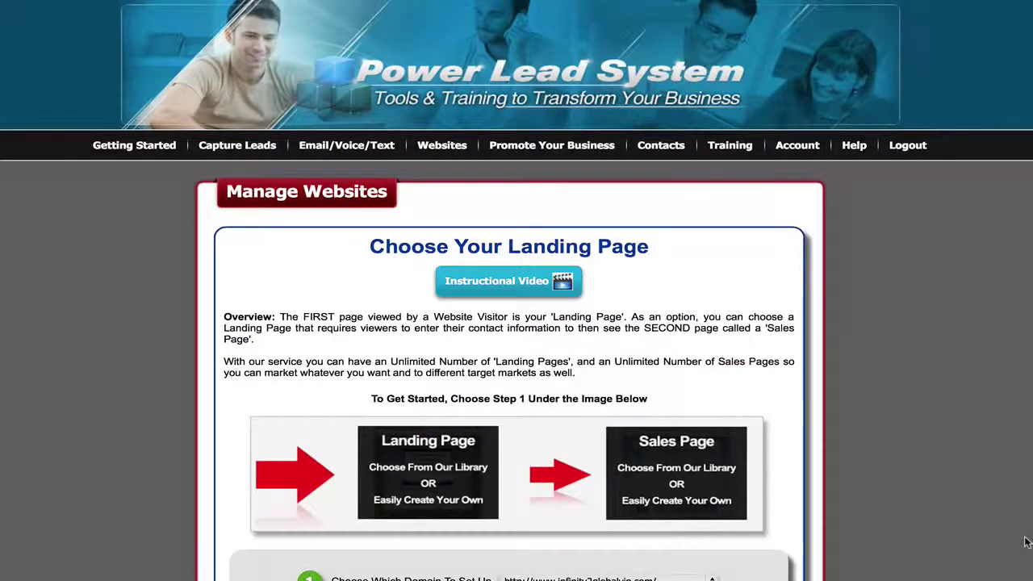
pyautogui.scroll(-5, 474, 385)
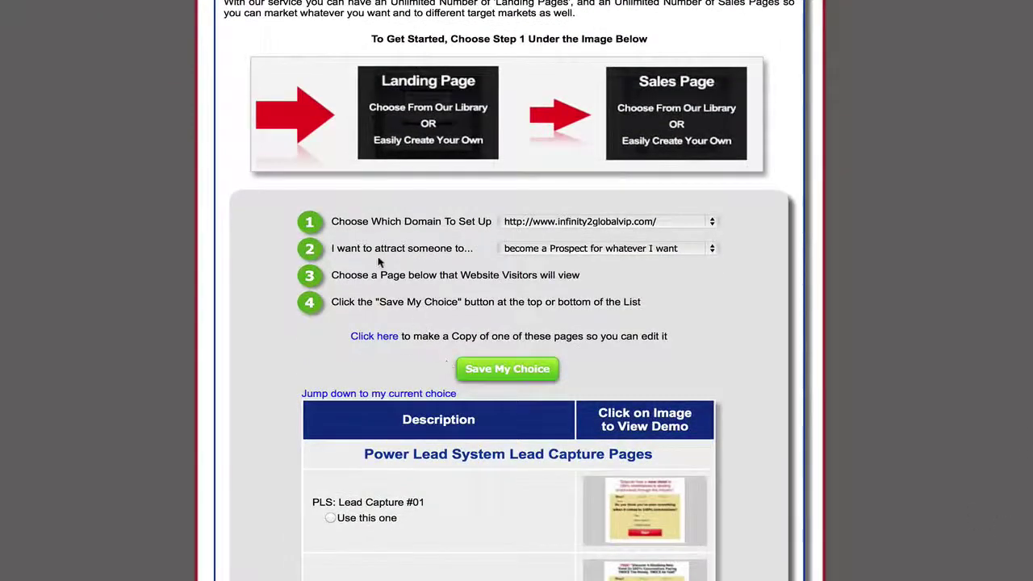
pyautogui.click(696, 227)
pyautogui.click(685, 231)
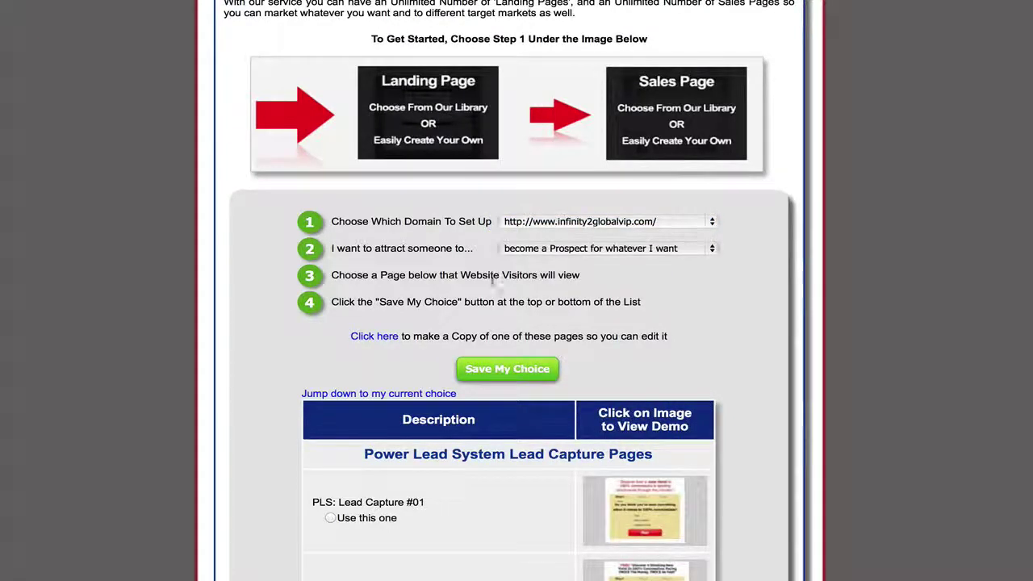
pyautogui.click(680, 252)
pyautogui.click(682, 252)
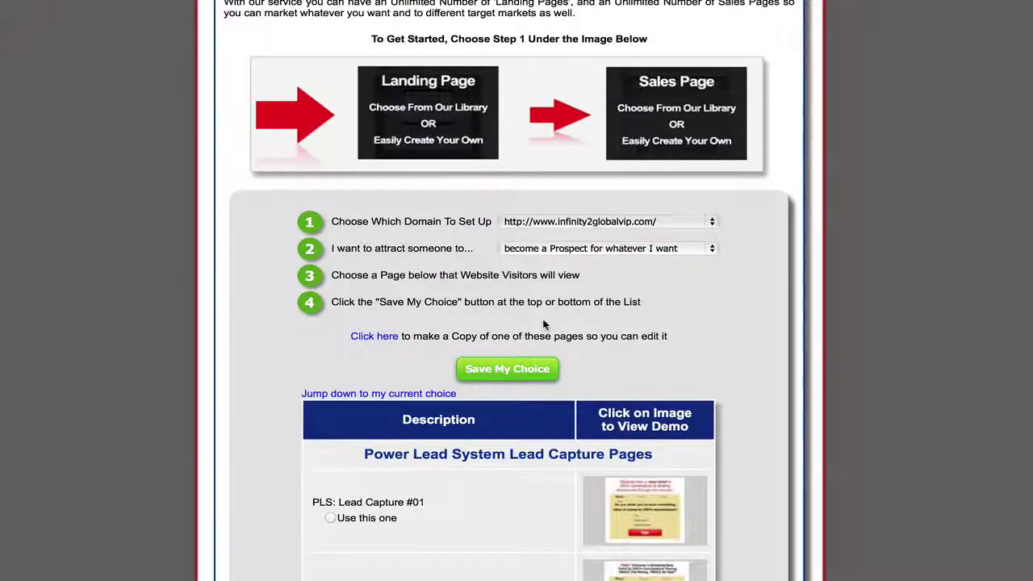
# Step: Make an editable copy of a lead capture page from the library and title it VIP Funnel
pyautogui.click(375, 337)
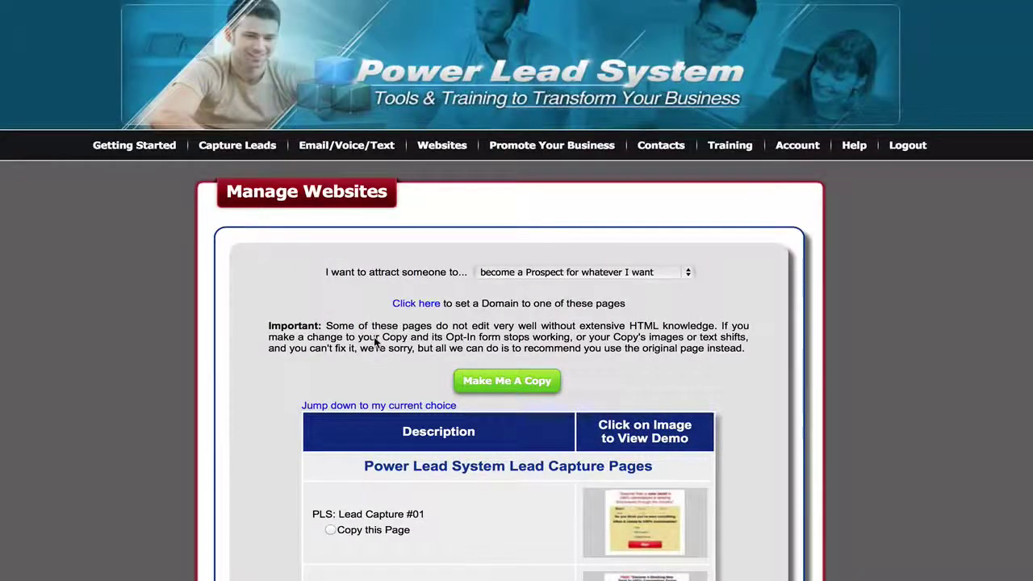
pyautogui.scroll(-7, 374, 343)
pyautogui.scroll(-5, 373, 338)
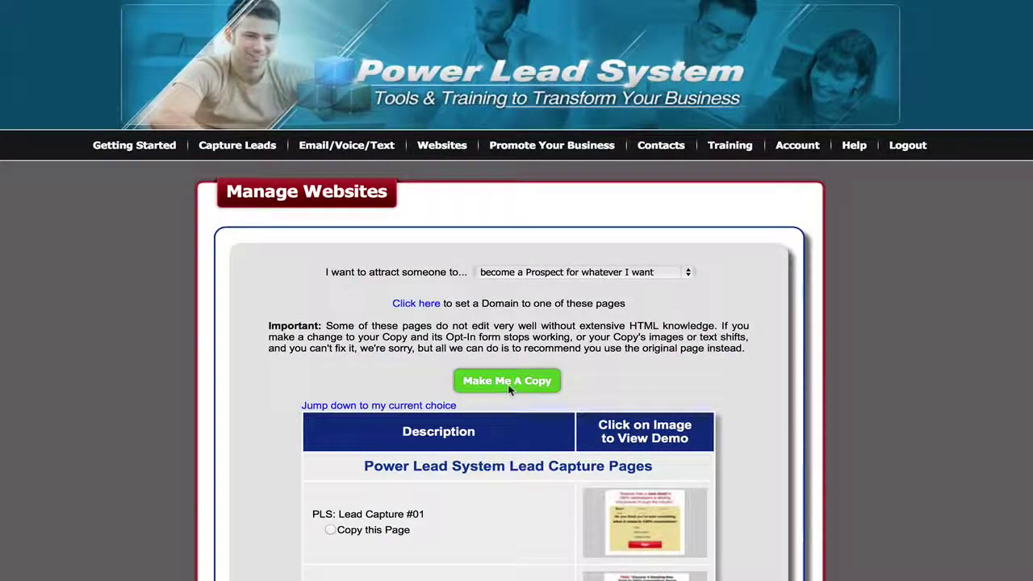
pyautogui.click(508, 382)
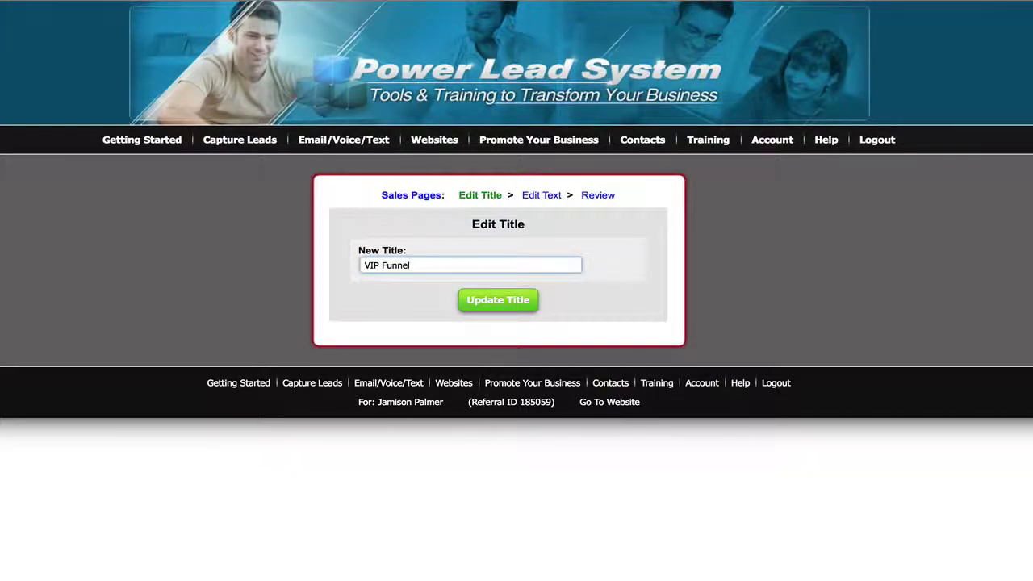
pyautogui.click(485, 299)
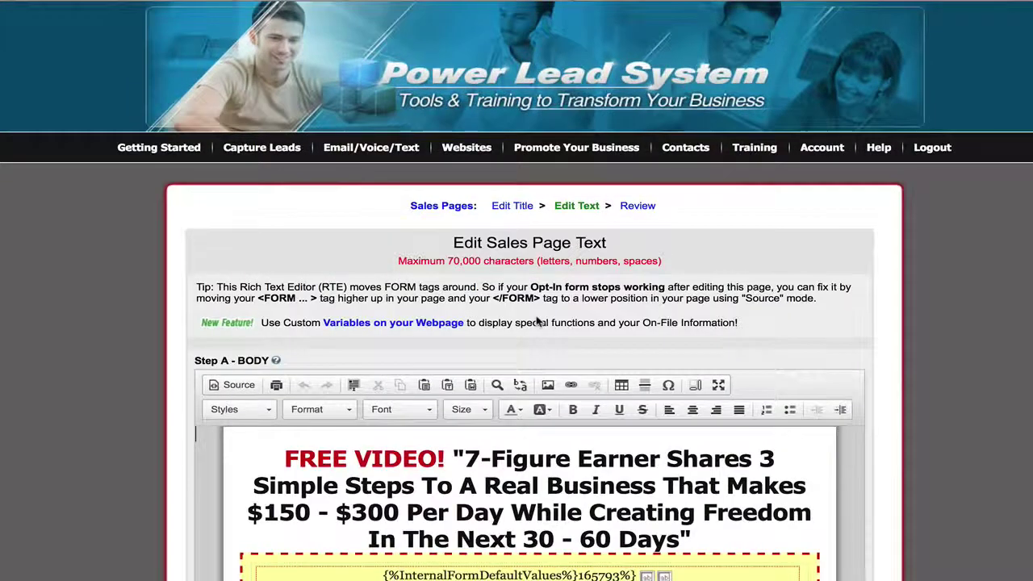
# Step: Change the quoted headline to "7-Figure Earner Shares How Broke As A Joke Average Joe Turns $100 Into $238,928 In The First 56 Days Without An Email List Or Using Any Paid Advertising"
pyautogui.scroll(-3, 537, 321)
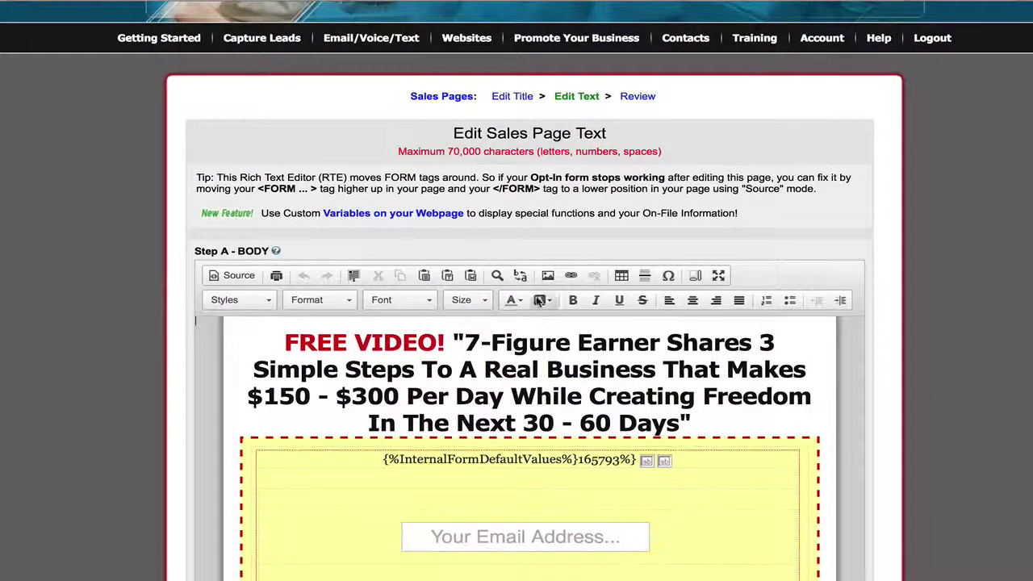
pyautogui.scroll(-3, 589, 371)
pyautogui.scroll(3, 655, 361)
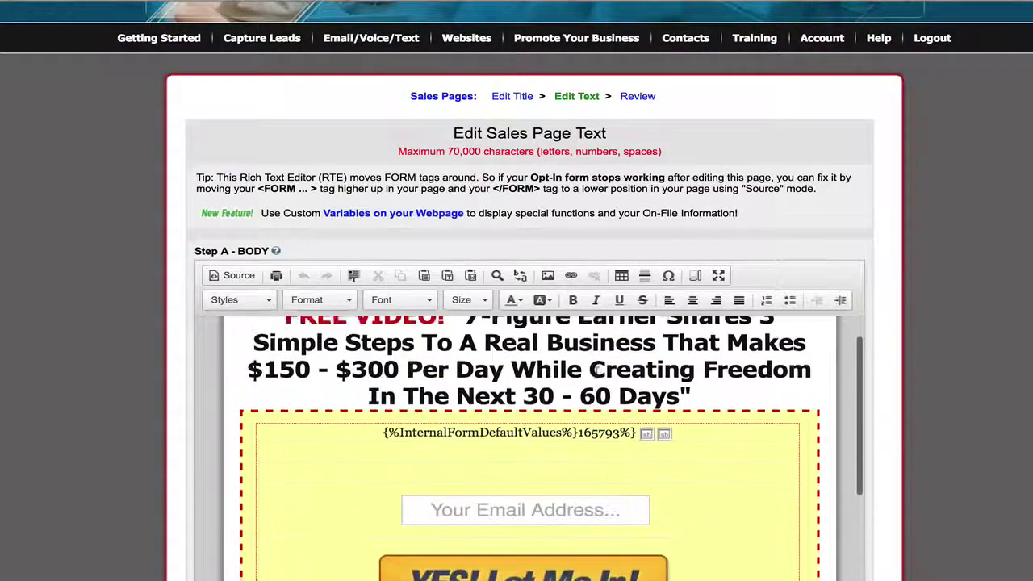
pyautogui.scroll(-4, 890, 291)
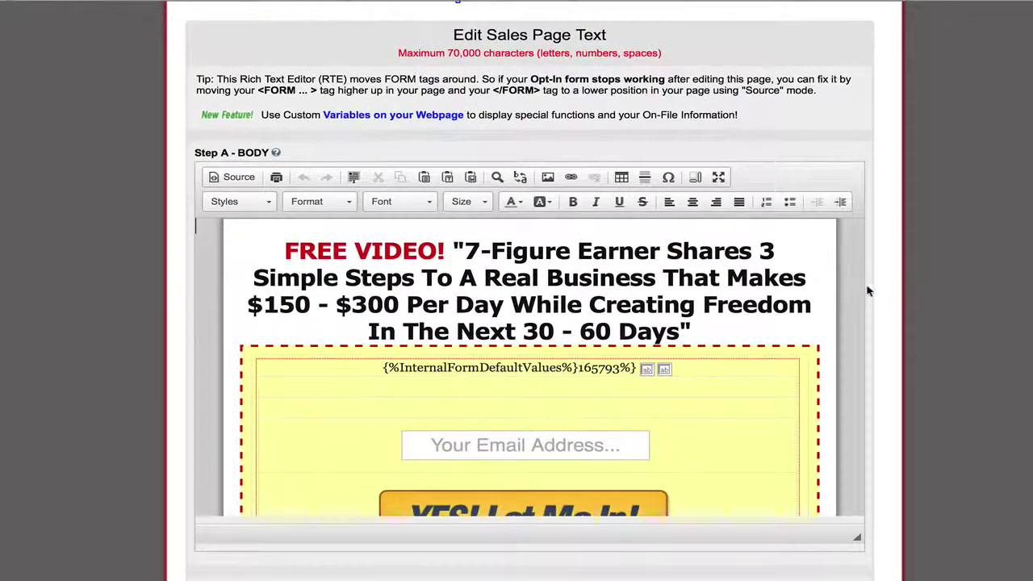
pyautogui.click(679, 334)
pyautogui.moveTo(679, 334); pyautogui.dragTo(463, 252)
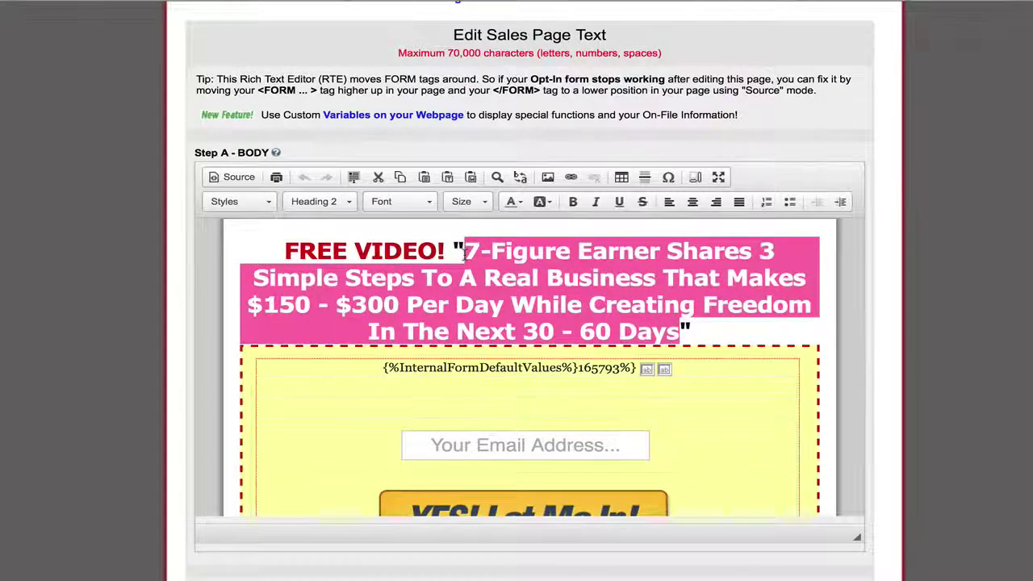
pyautogui.write('7-Figure Earner Shares How Broke As A Joke Average Joe Turns $100 Into $238,928 In The First 56 Days Without An Email List Or Using Any Paid Advertising')
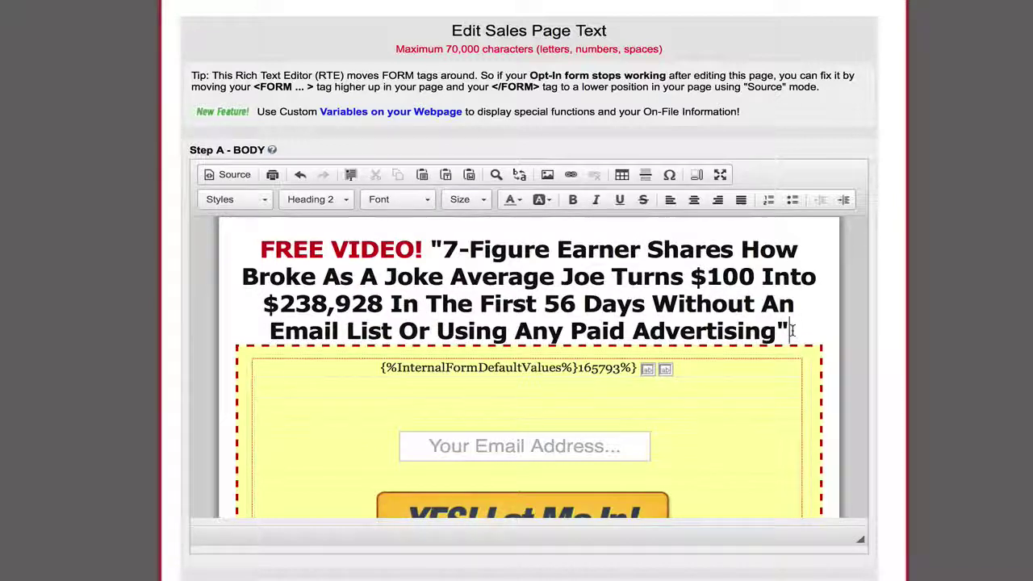
# Step: Add a blank line below the headline and delete the two empty table rows above the email address field
pyautogui.press('Return')
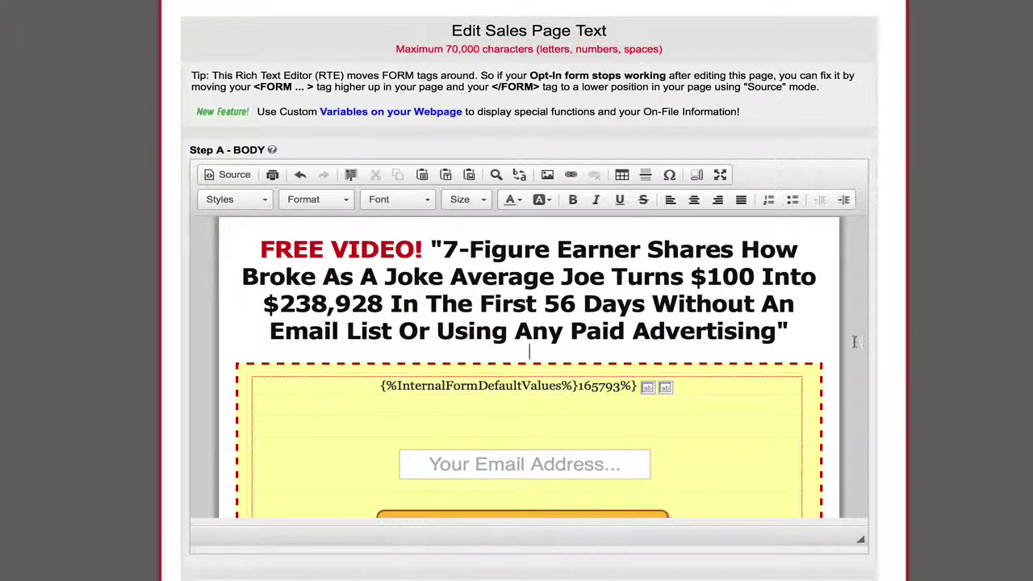
pyautogui.scroll(-3, 856, 342)
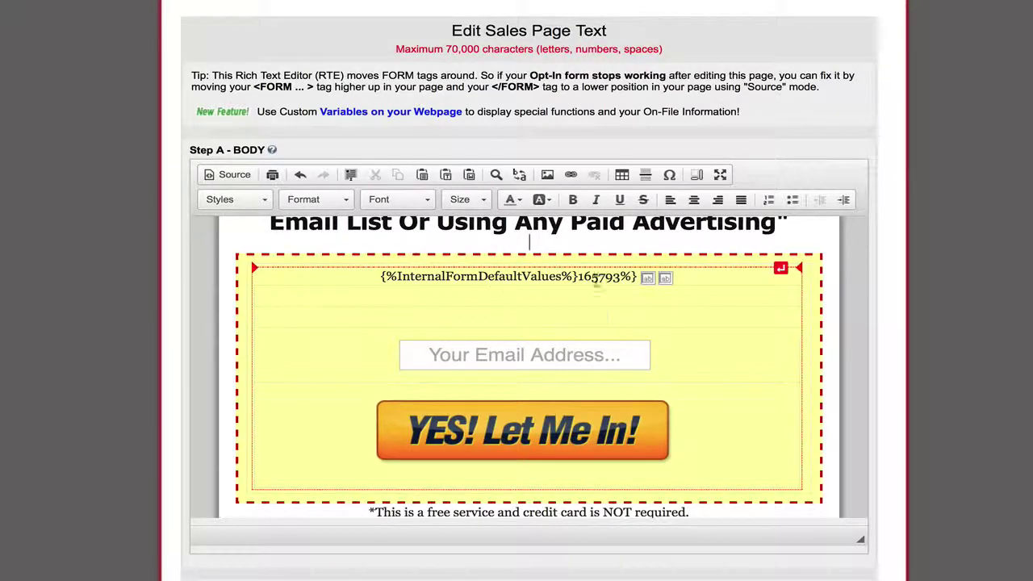
pyautogui.click(555, 298)
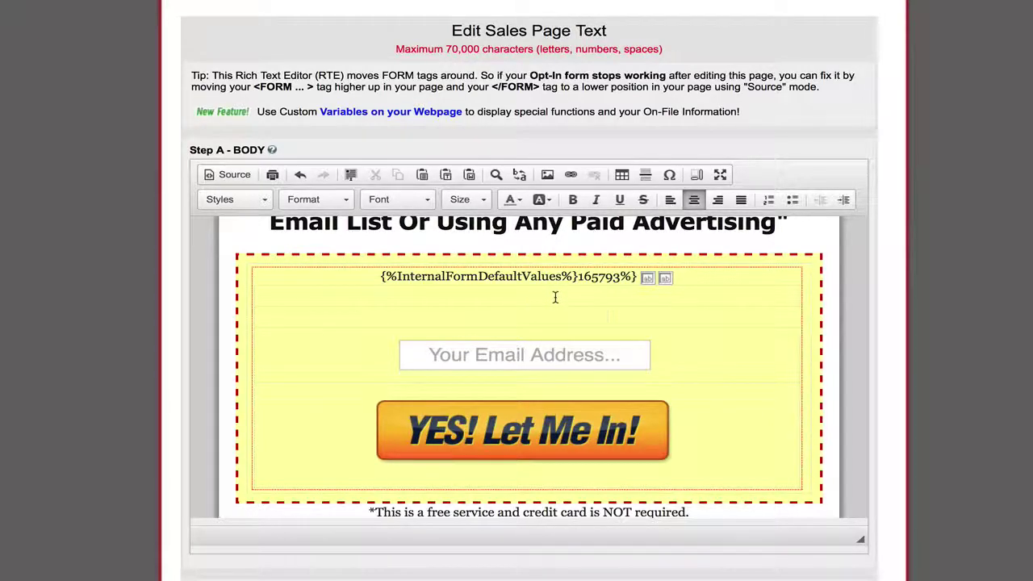
pyautogui.rightClick(556, 298)
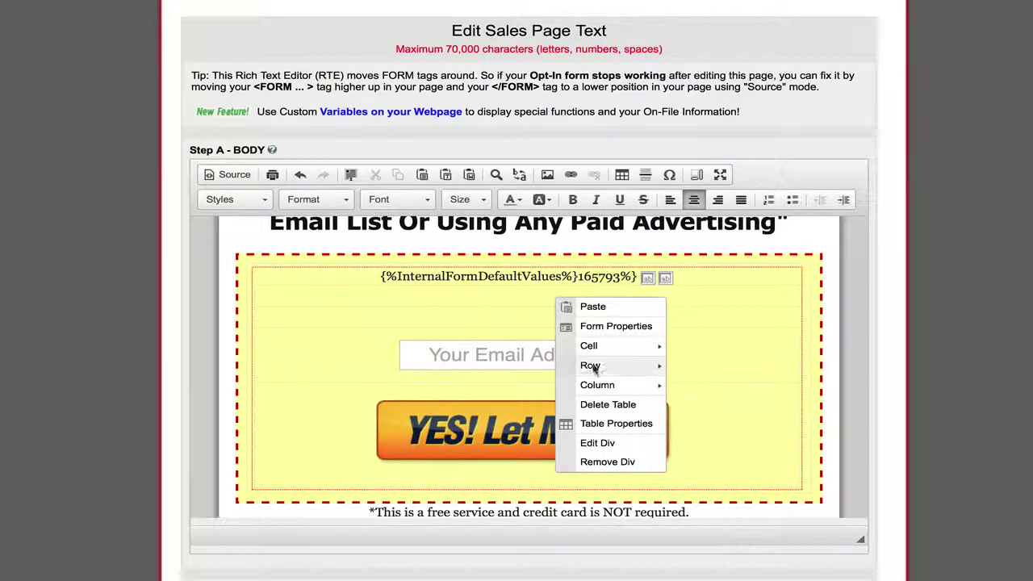
pyautogui.moveTo(590, 365)
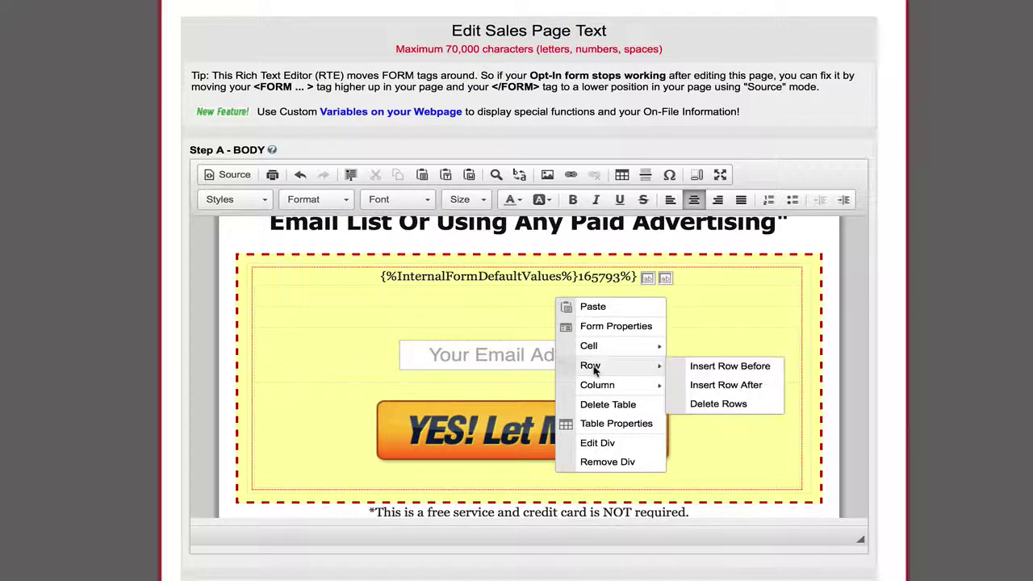
pyautogui.click(709, 402)
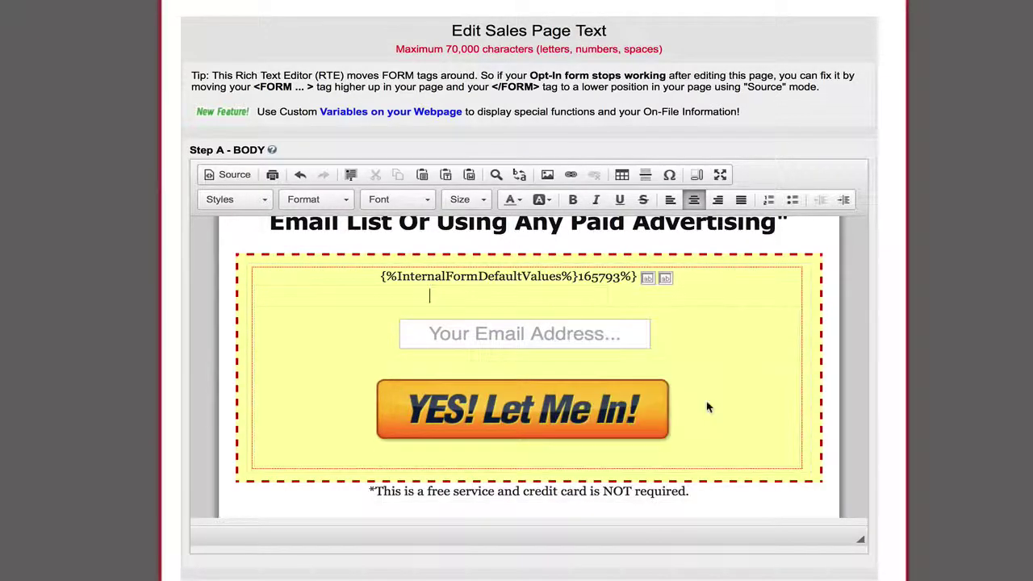
pyautogui.rightClick(515, 294)
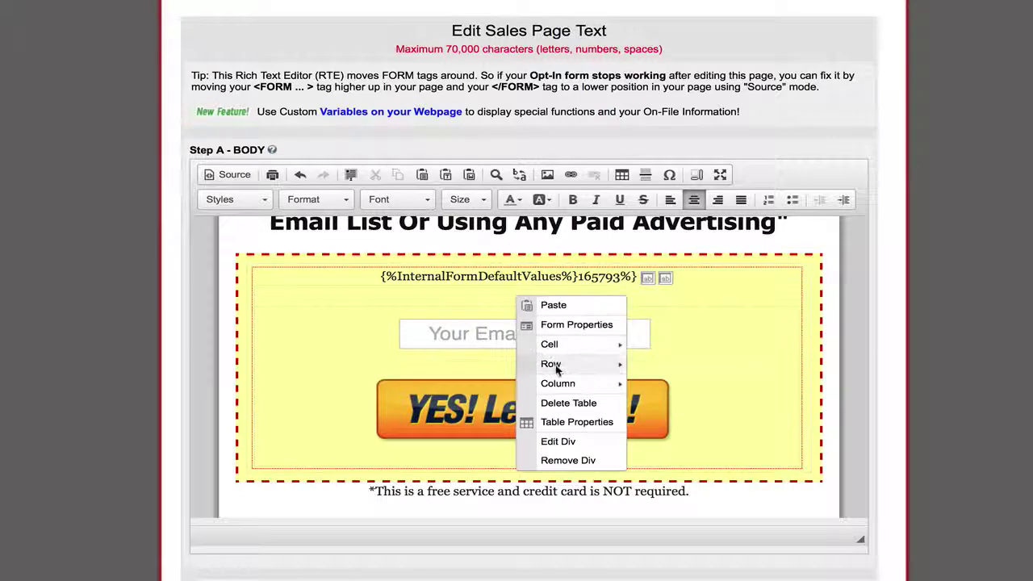
pyautogui.moveTo(619, 364)
pyautogui.click(688, 403)
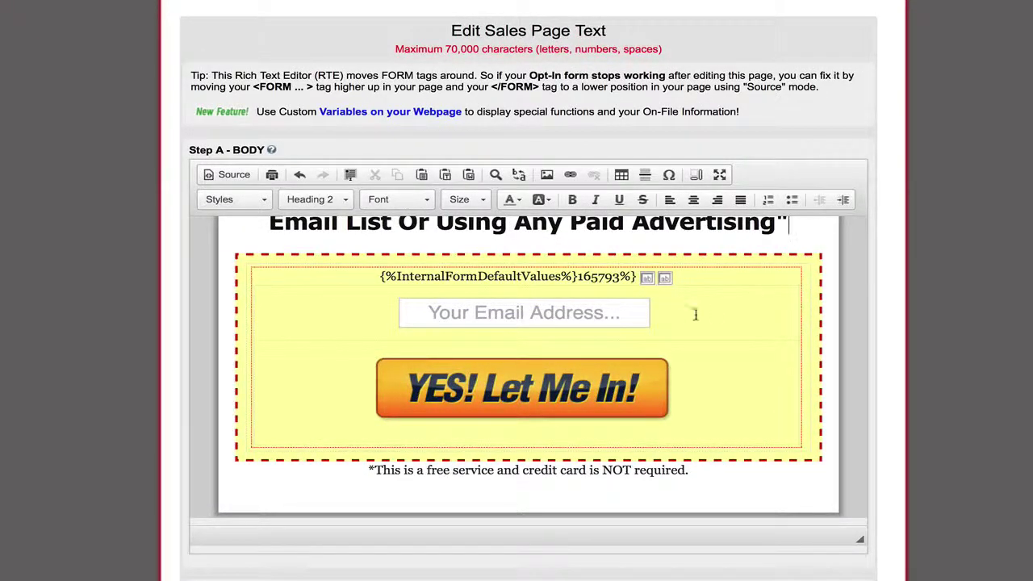
# Step: Replace the number after InternalFormDefaultValues in the opt-in form with 186680
pyautogui.moveTo(578, 277); pyautogui.dragTo(627, 279)
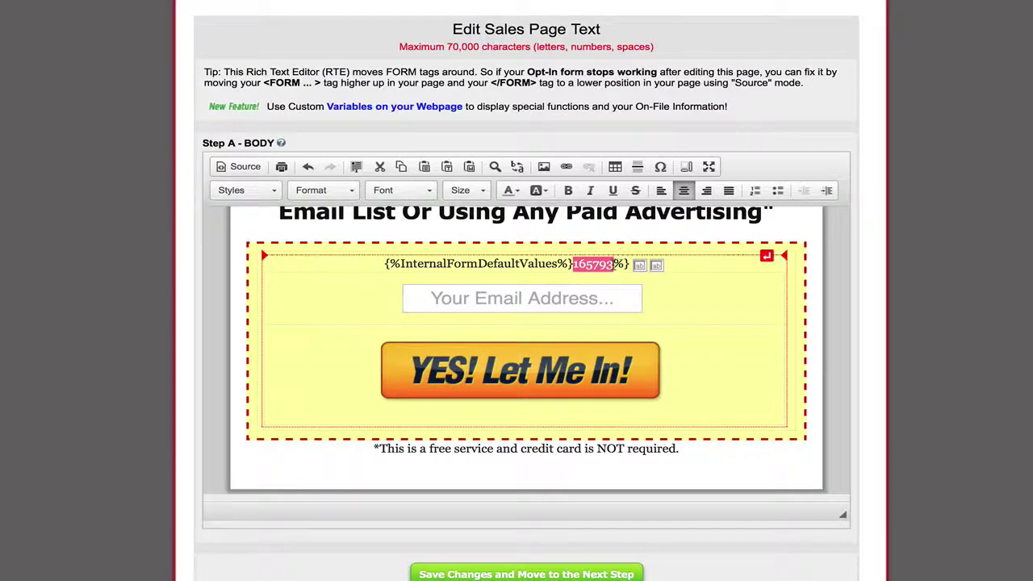
pyautogui.click(614, 267)
pyautogui.moveTo(613, 267); pyautogui.dragTo(577, 266)
pyautogui.write('86680')
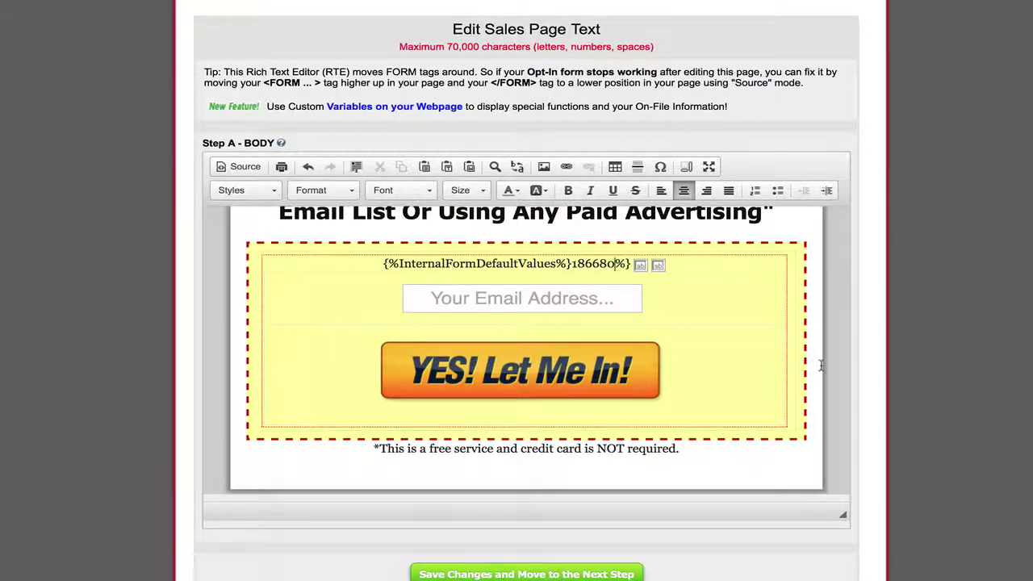
# Step: Check the edited page body, save the changes and continue to the sales page review
pyautogui.scroll(3, 834, 355)
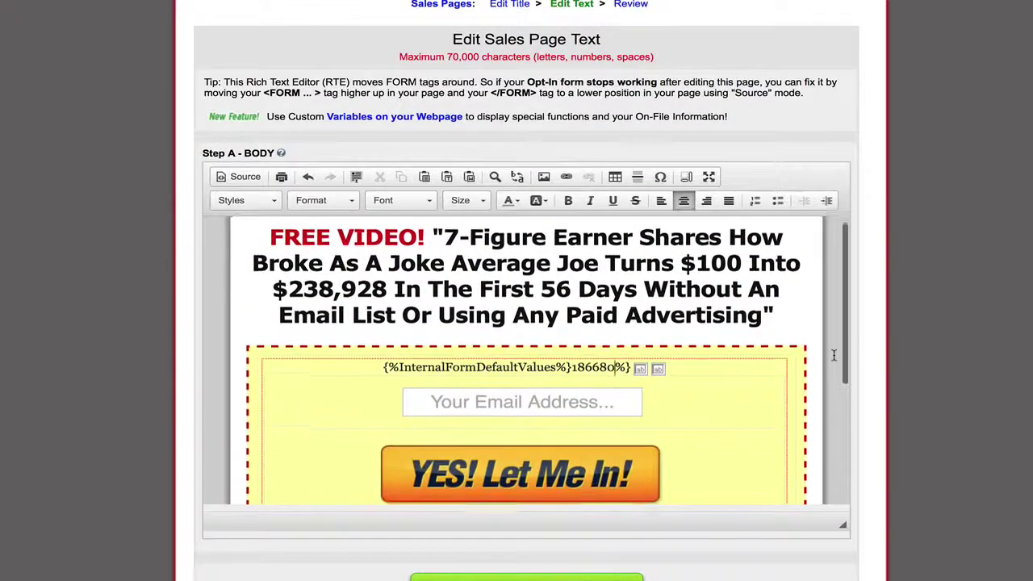
pyautogui.scroll(-3, 726, 323)
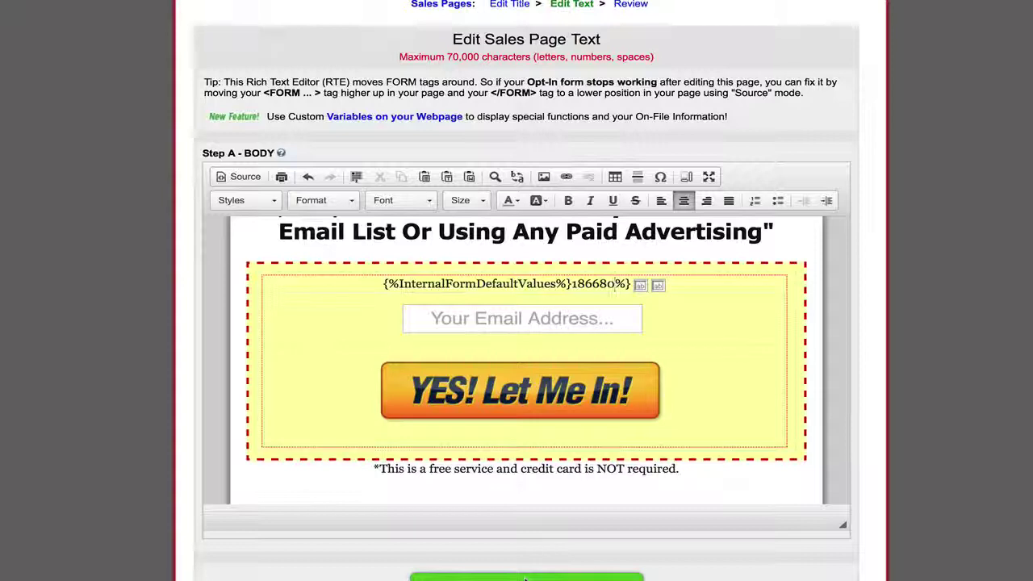
pyautogui.scroll(-1, 525, 573)
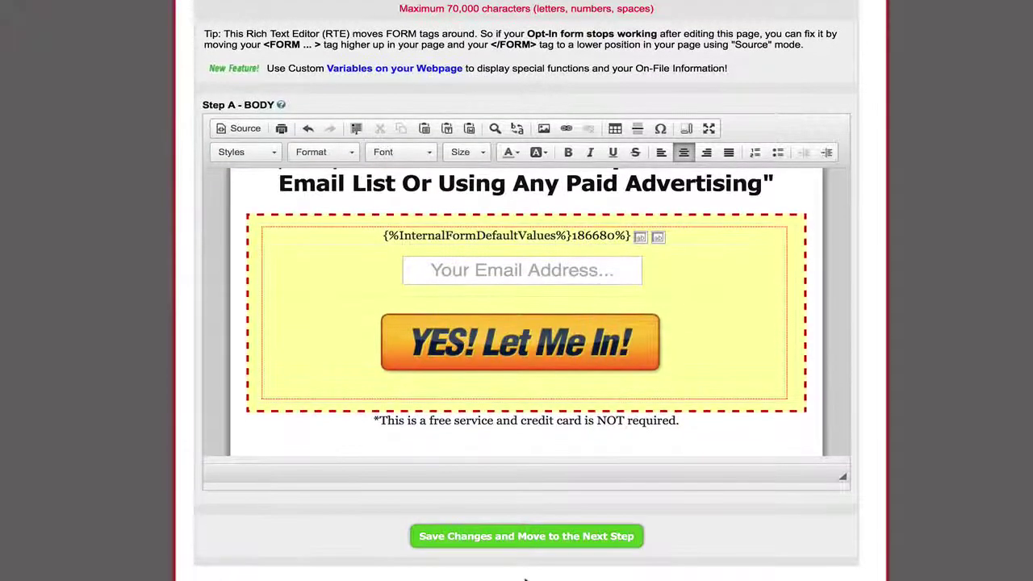
pyautogui.click(529, 537)
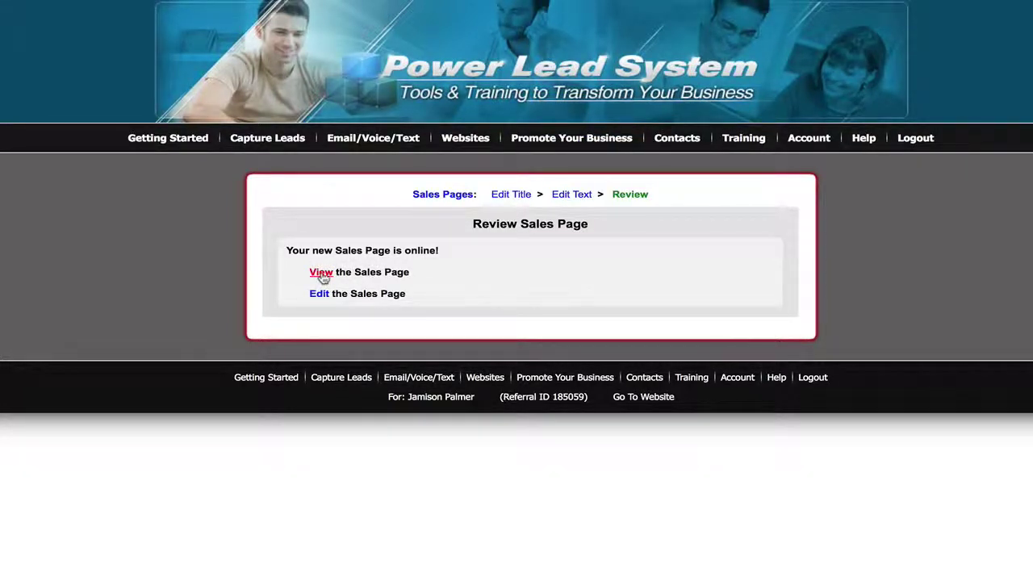
# Step: View the new sales page through its test link after acknowledging the test link notice
pyautogui.click(321, 273)
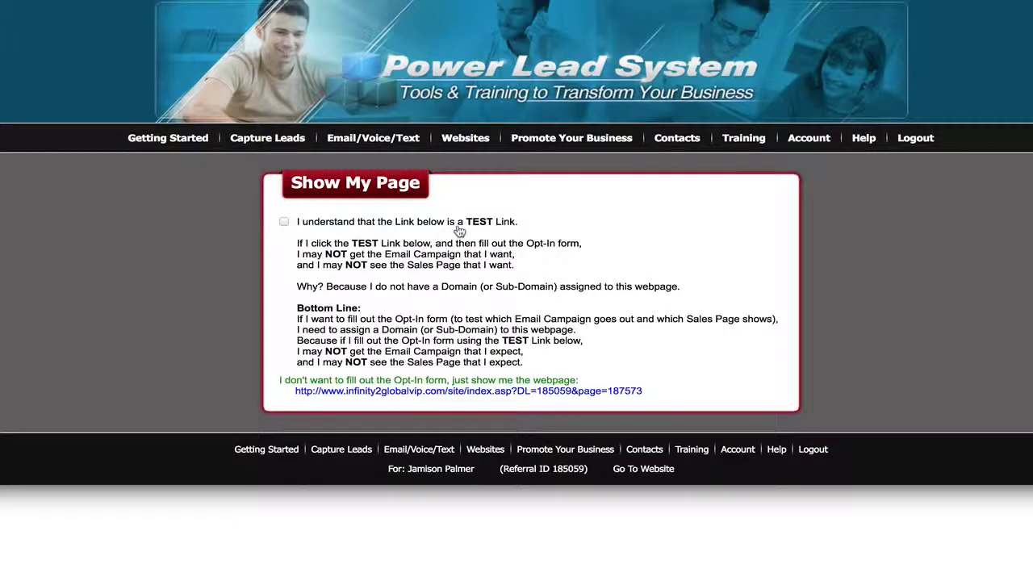
pyautogui.click(283, 223)
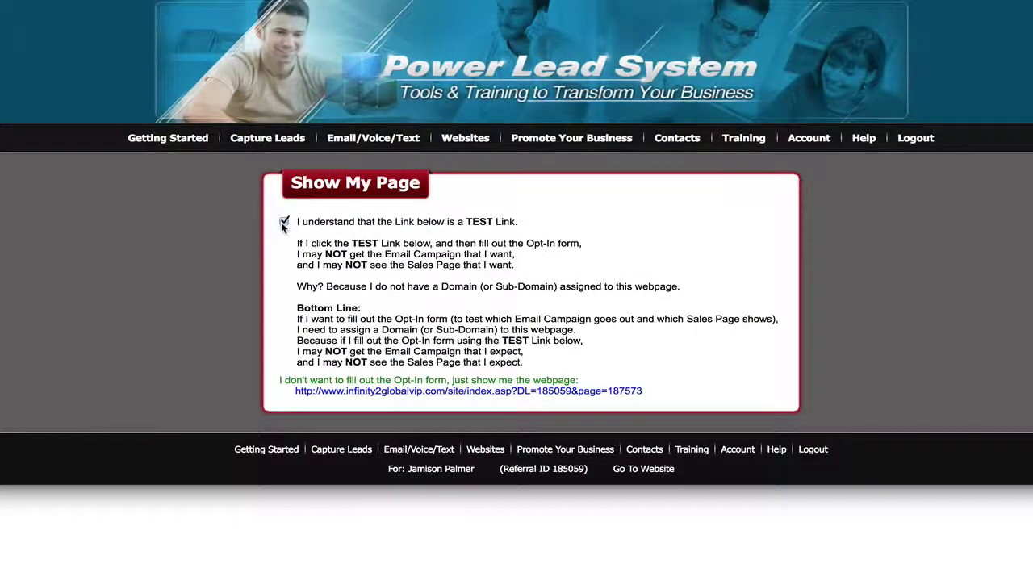
pyautogui.click(397, 392)
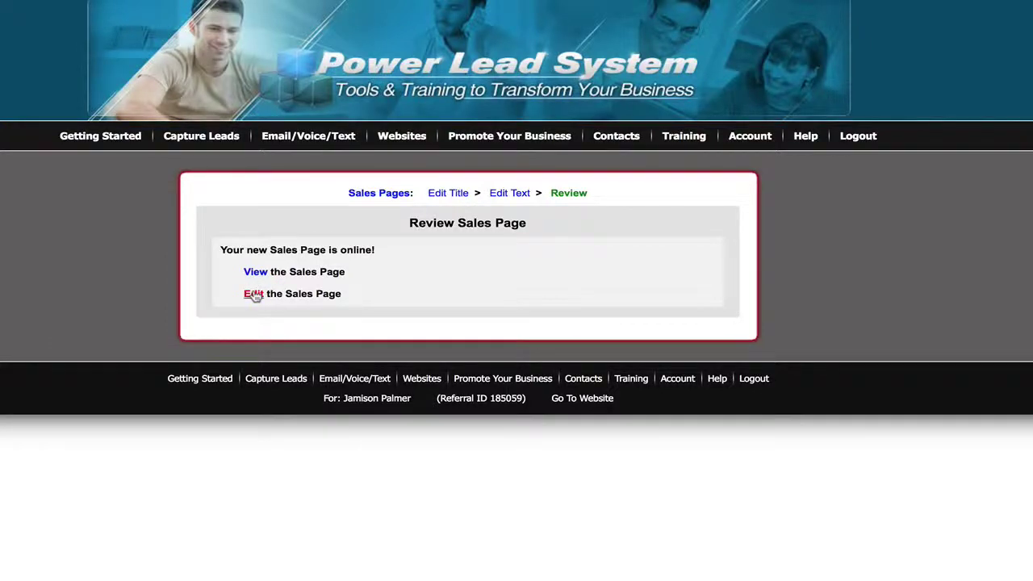
# Step: Reopen the sales page for editing, delete "As A Joke" from the headline and save the changes
pyautogui.click(254, 294)
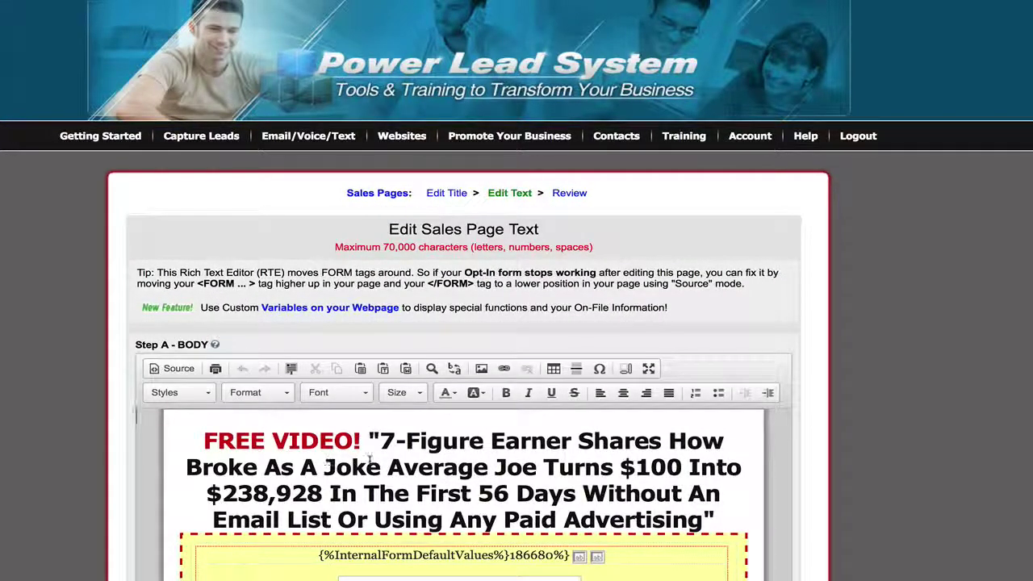
pyautogui.moveTo(381, 466); pyautogui.dragTo(279, 468)
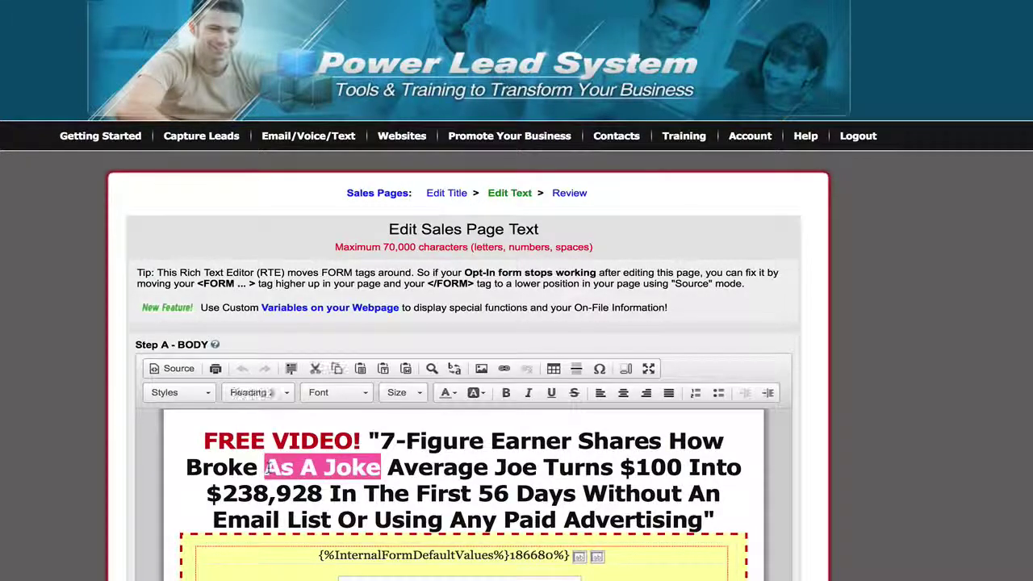
pyautogui.press('Delete')
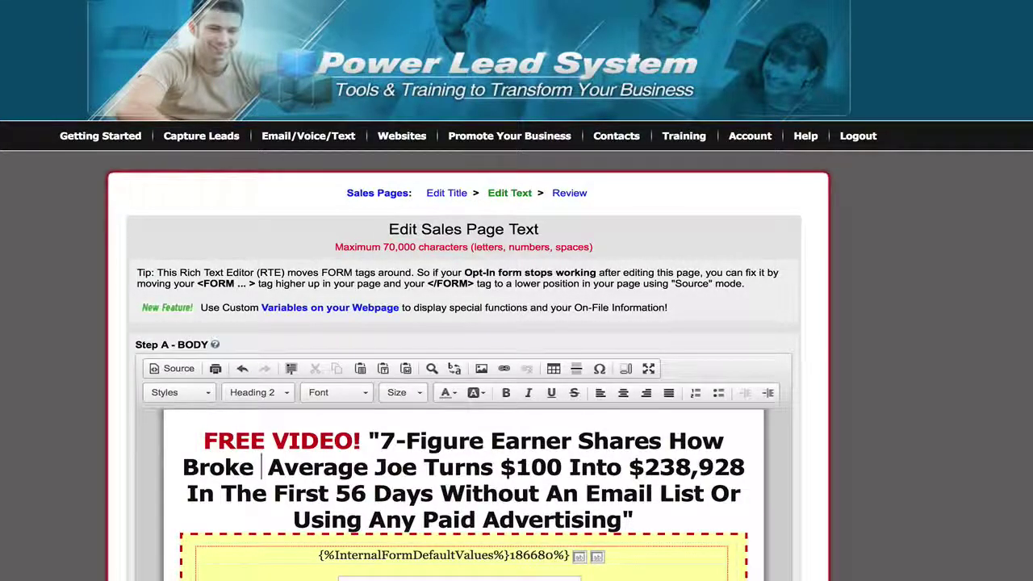
pyautogui.press('Delete')
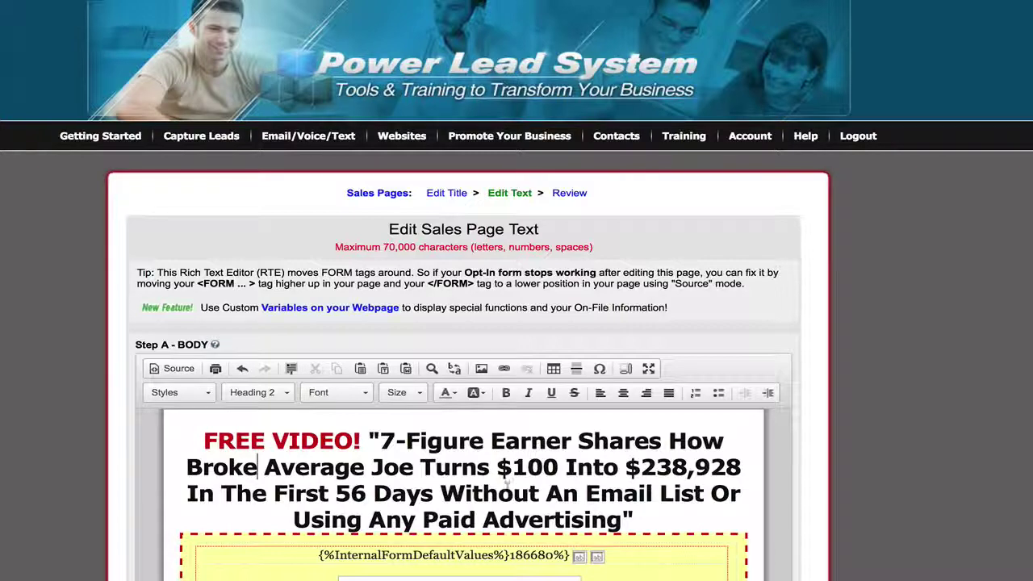
pyautogui.scroll(-4, 559, 491)
pyautogui.scroll(1, 559, 491)
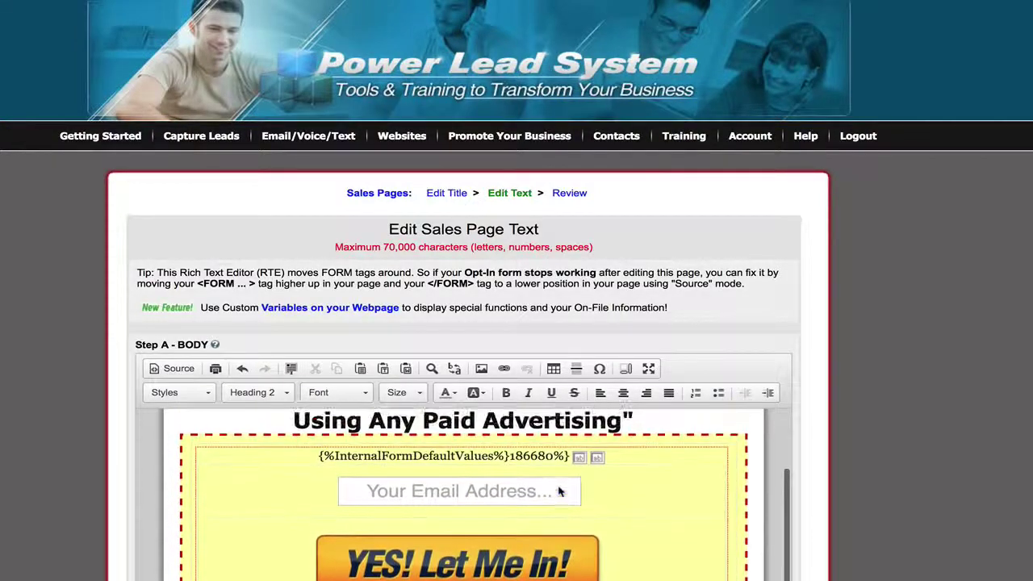
pyautogui.scroll(-4, 845, 406)
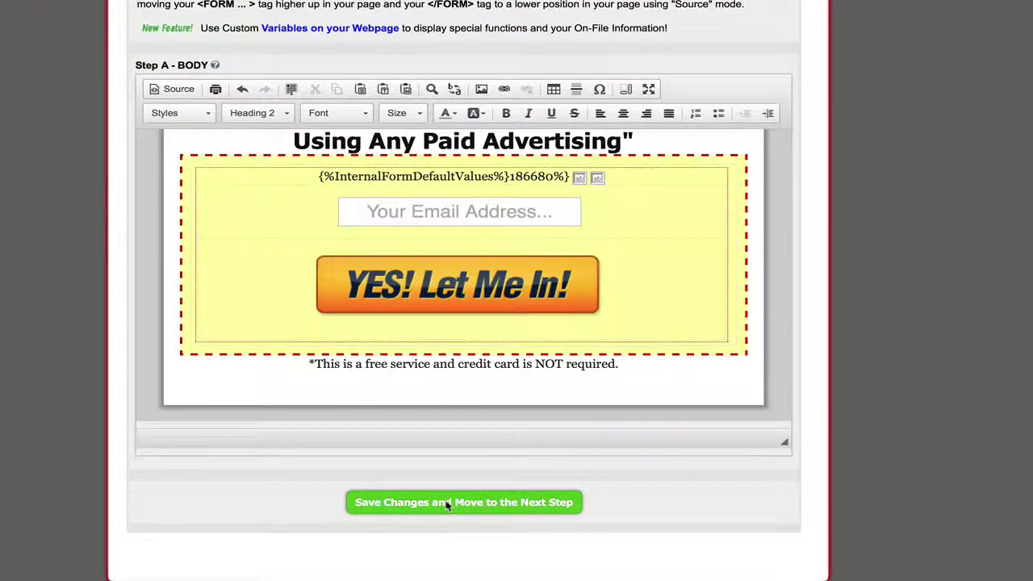
pyautogui.click(446, 503)
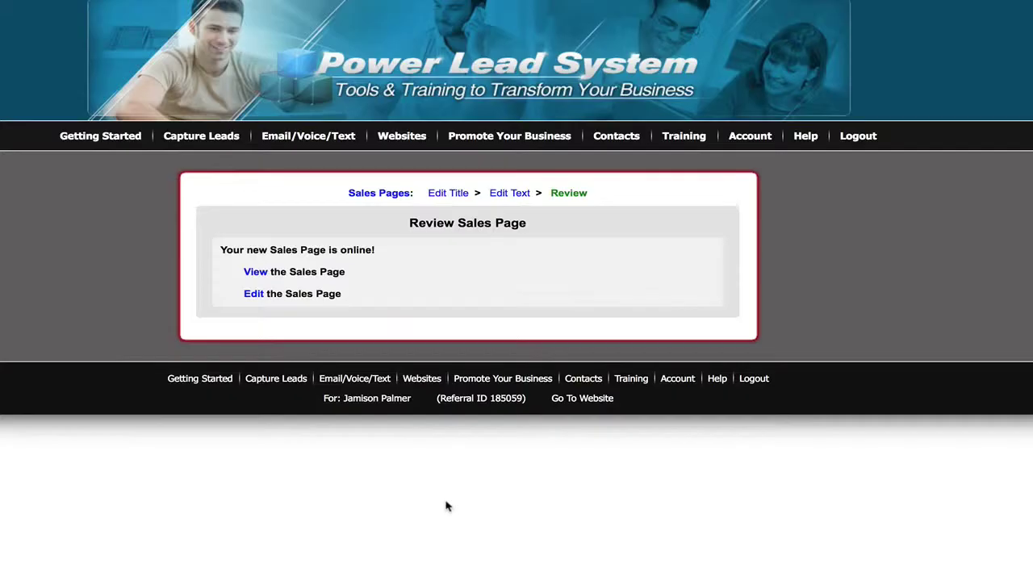
# Step: View the saved sales page through its test link after acknowledging the notice, and check the headline's last line
pyautogui.click(255, 272)
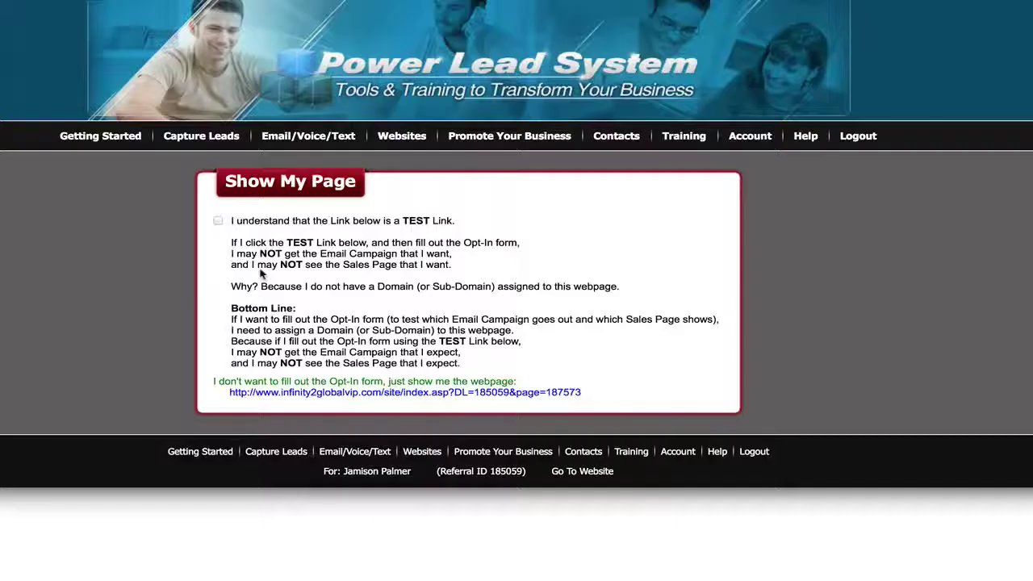
pyautogui.click(219, 222)
pyautogui.click(362, 396)
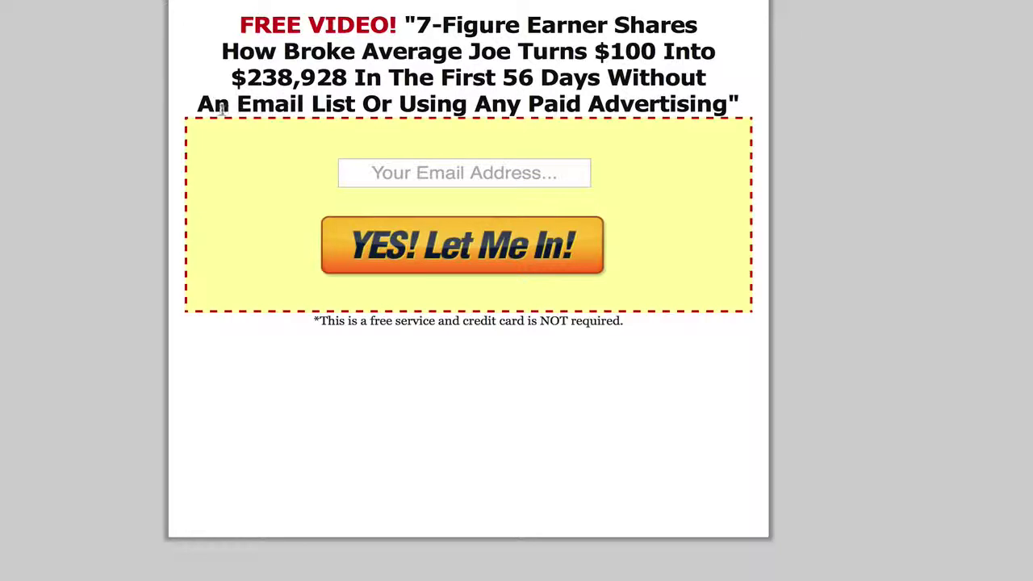
pyautogui.moveTo(238, 104); pyautogui.dragTo(305, 105)
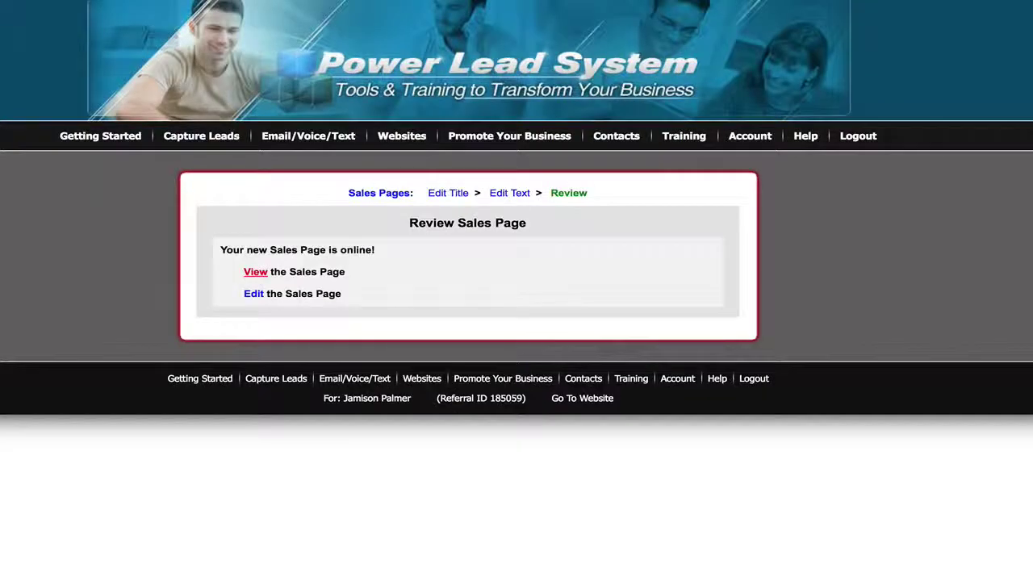
# Step: Edit the sales page headline so "An Email List" reads "A List", and save the changes
pyautogui.click(250, 295)
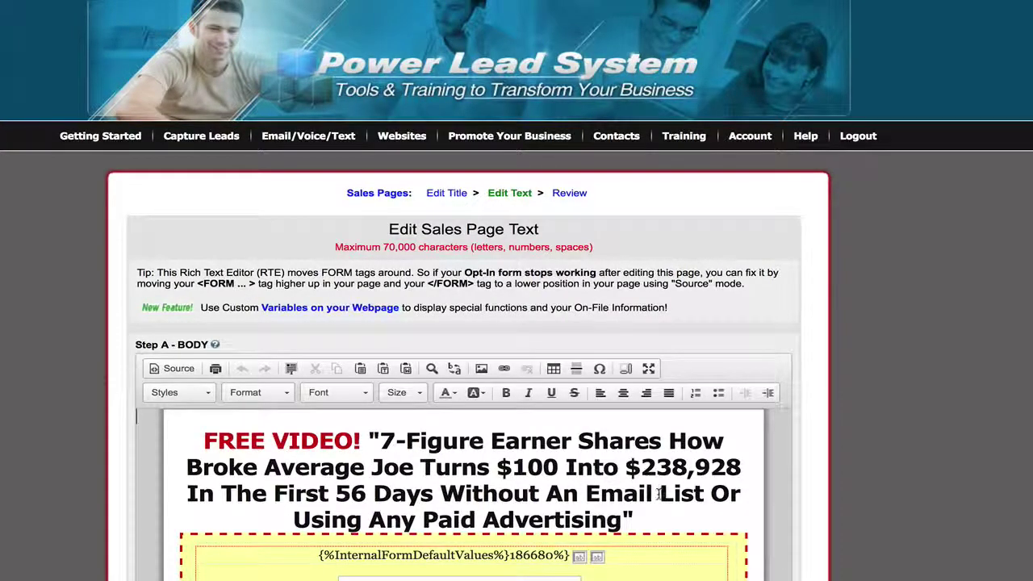
pyautogui.moveTo(661, 494); pyautogui.dragTo(592, 496)
pyautogui.press('BackSpace')
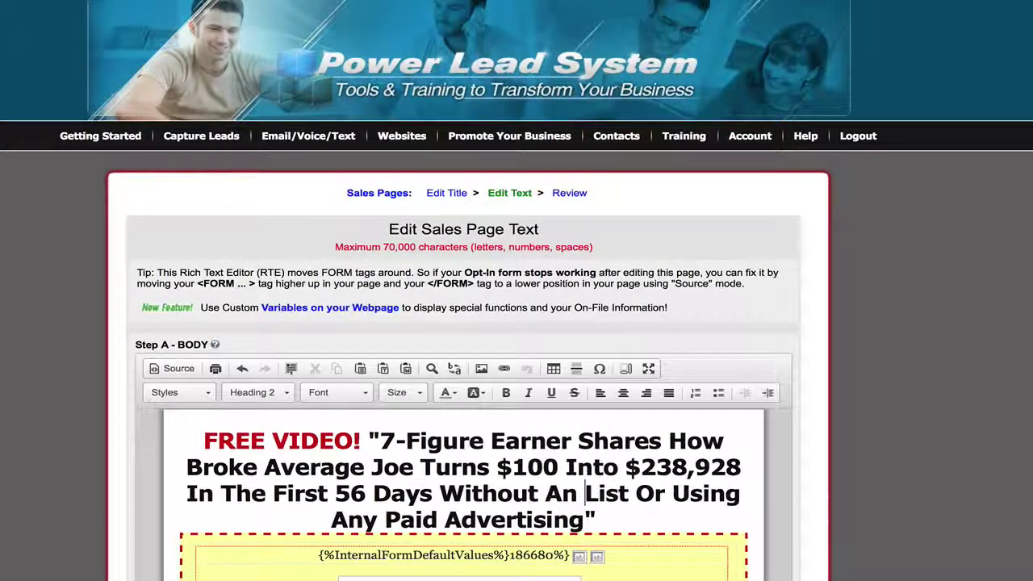
pyautogui.press('BackSpace')
pyautogui.click(575, 494)
pyautogui.press('BackSpace')
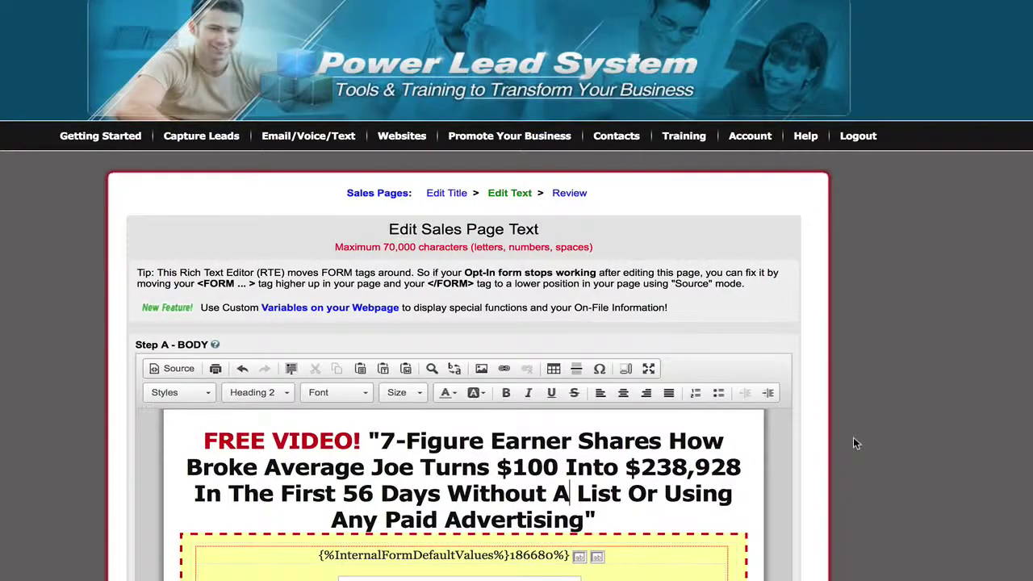
pyautogui.scroll(-5, 854, 443)
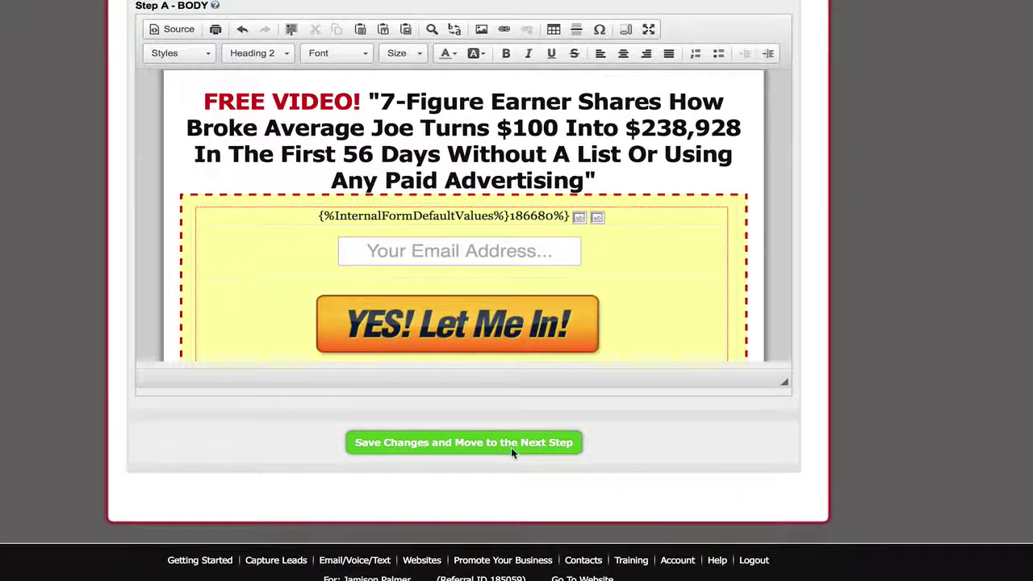
pyautogui.click(511, 446)
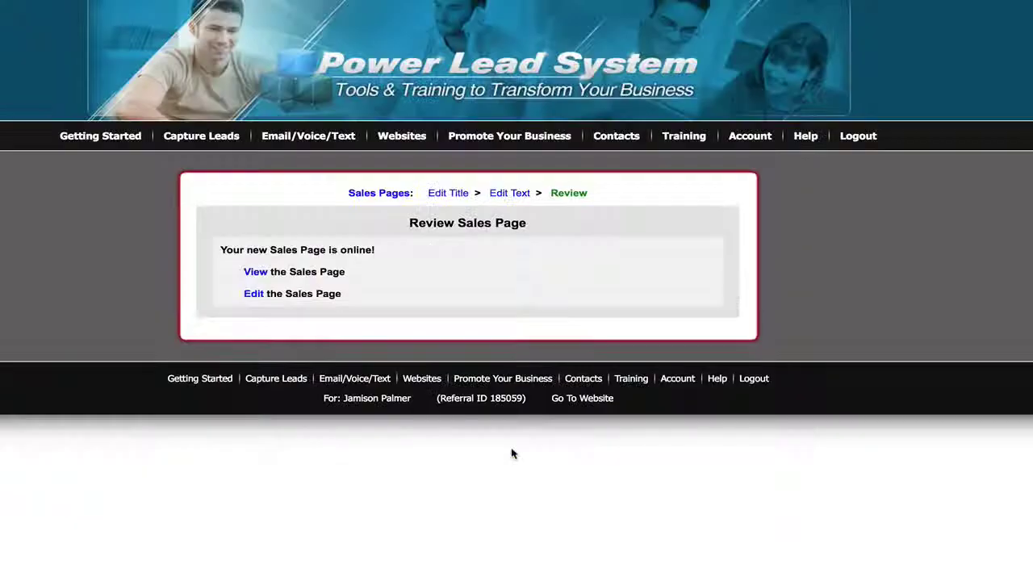
# Step: Acknowledge the test link notice and view the sales page with the shortened headline
pyautogui.click(255, 272)
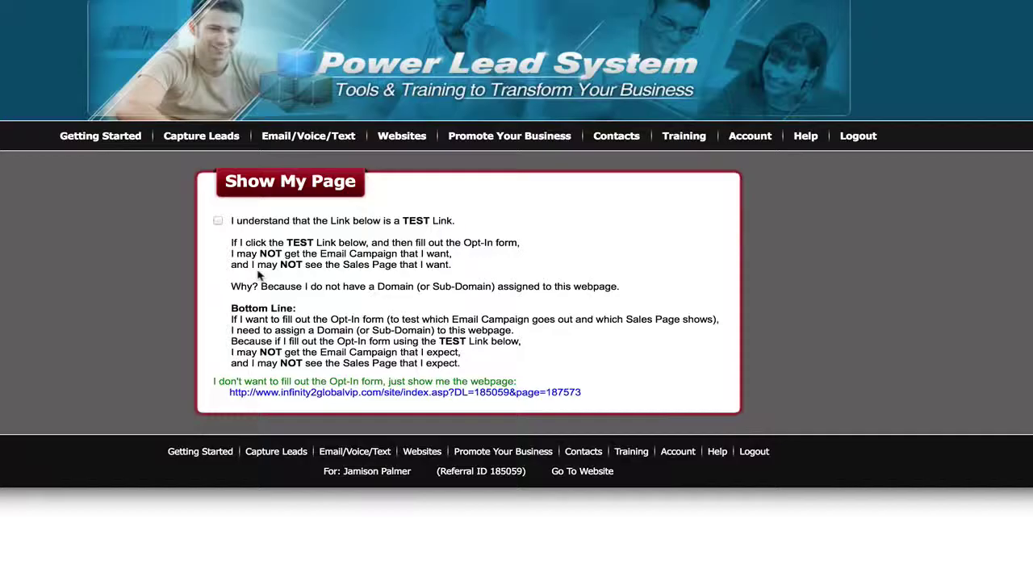
pyautogui.click(218, 221)
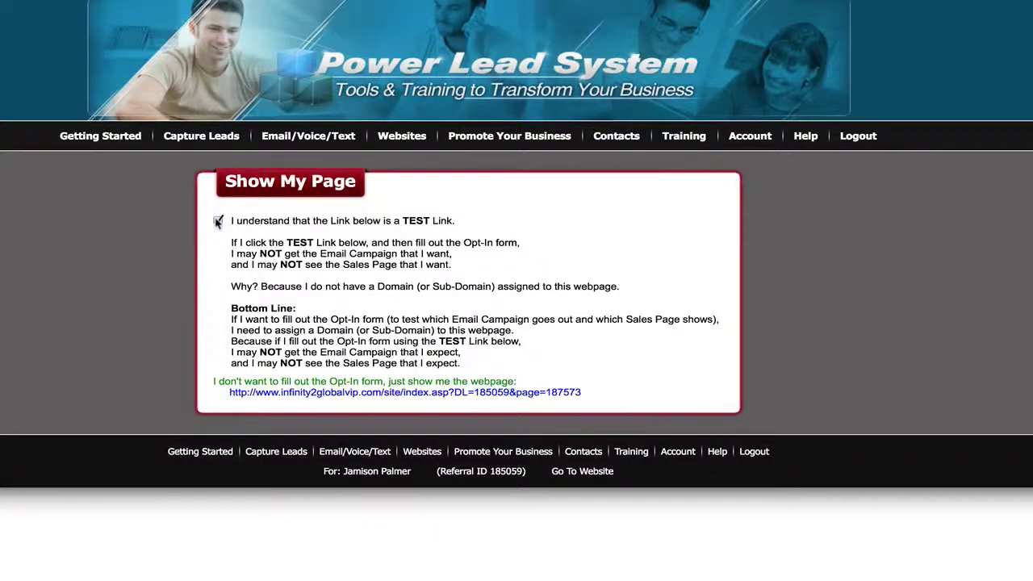
pyautogui.click(377, 394)
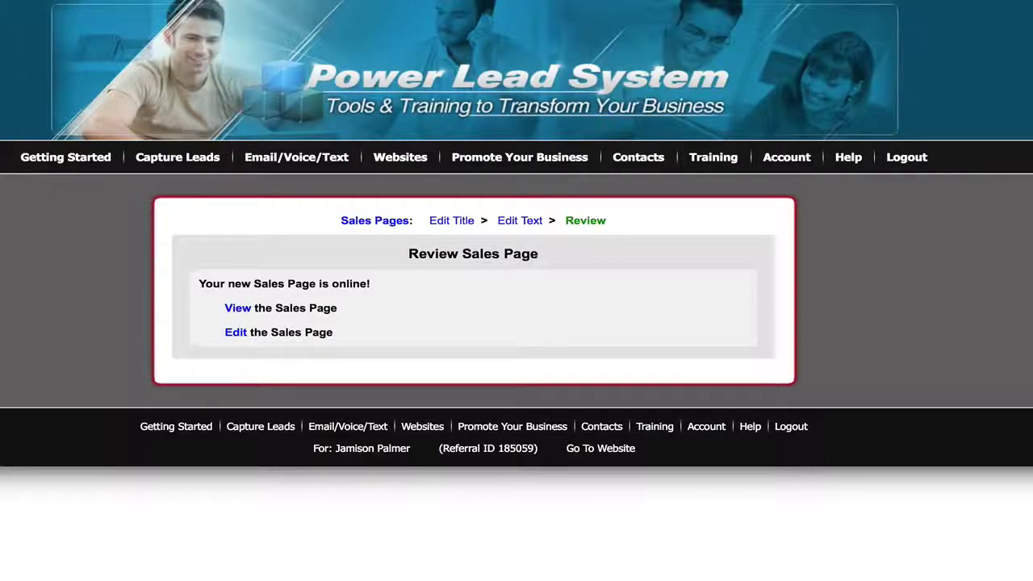
# Step: Set VIP Funnel as the landing page for the infinity2globalvip.com domain in the website management and save the choice
pyautogui.moveTo(402, 163)
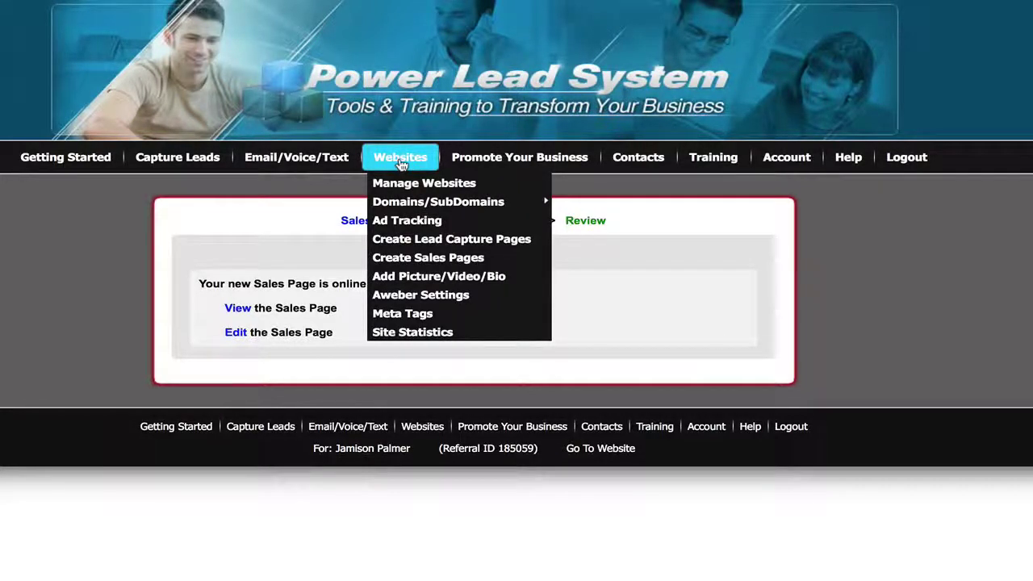
pyautogui.click(406, 184)
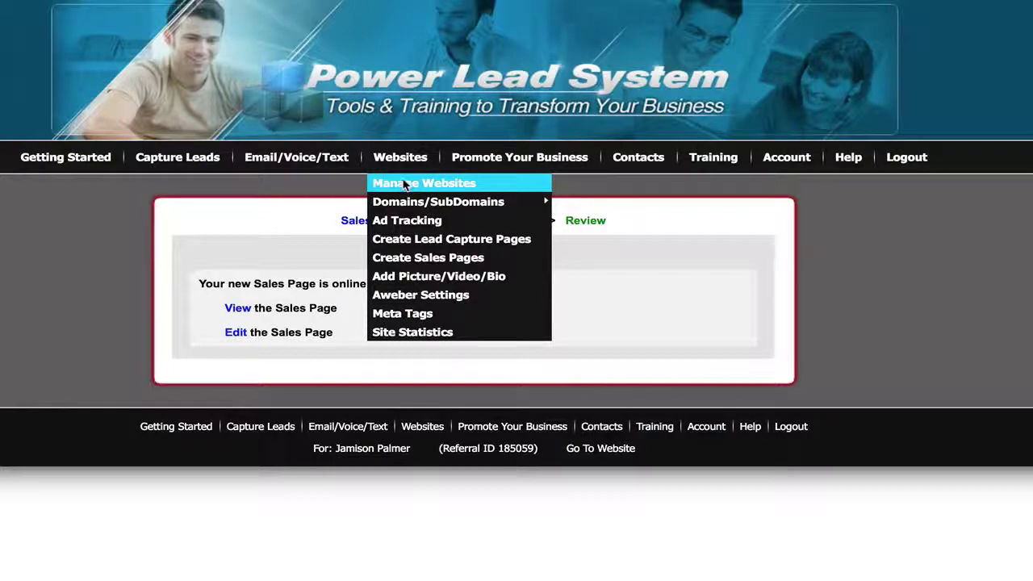
pyautogui.scroll(-3, 717, 362)
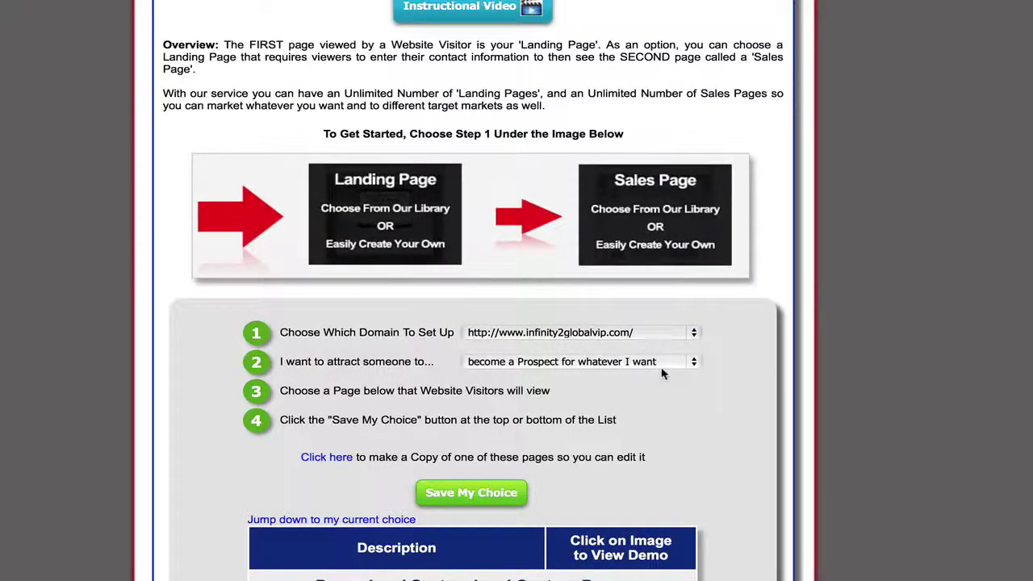
pyautogui.scroll(-15, 662, 373)
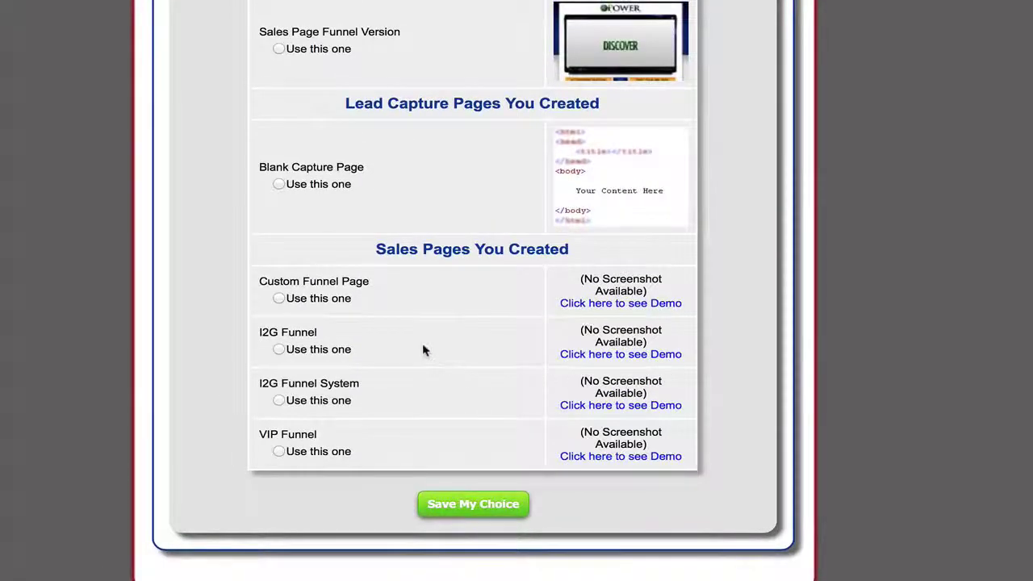
pyautogui.click(278, 453)
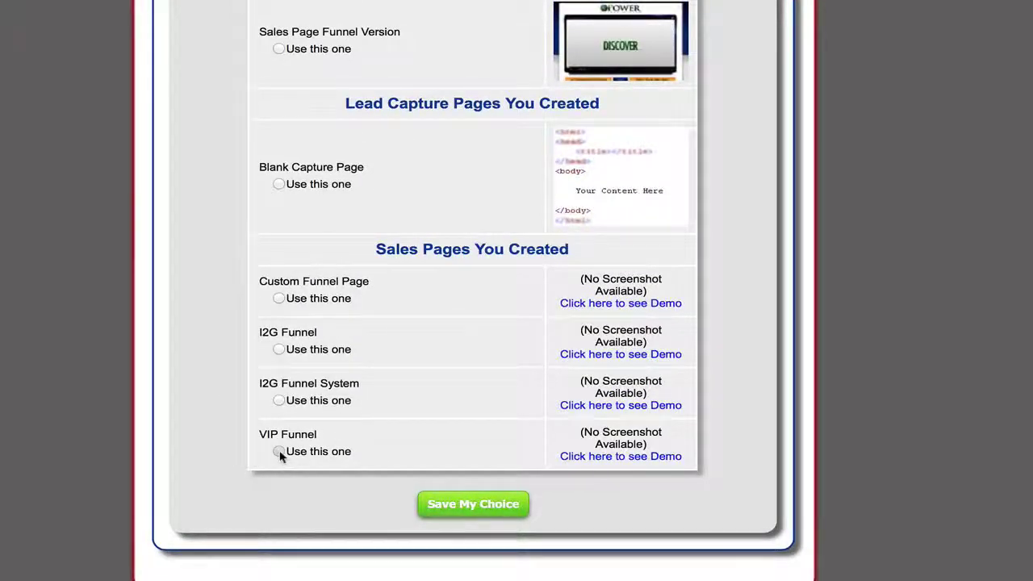
pyautogui.click(476, 502)
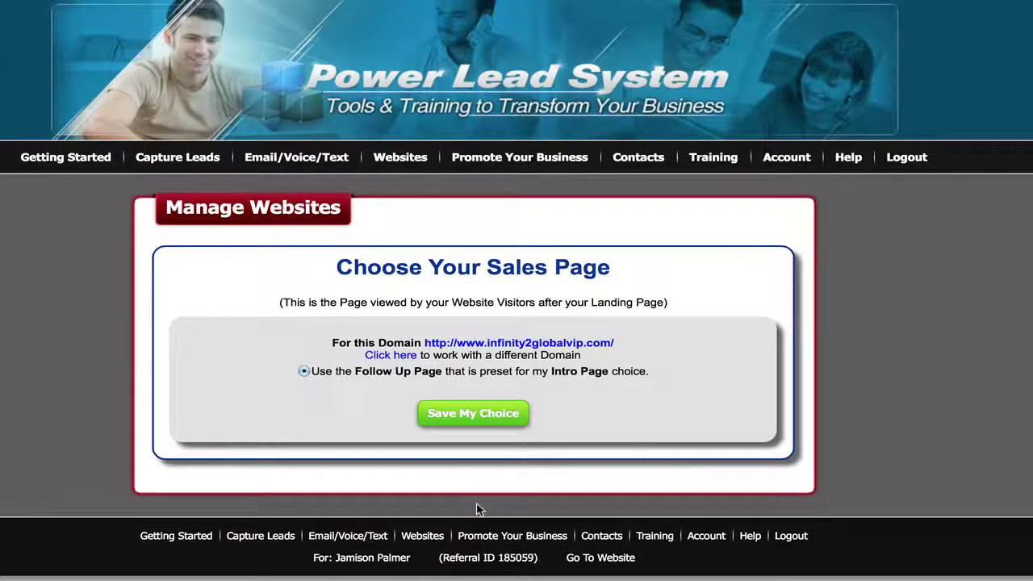
# Step: Save the preset Follow Up Page as the domain's sales page and choose "Do not send a Campaign" for its prospects
pyautogui.click(479, 413)
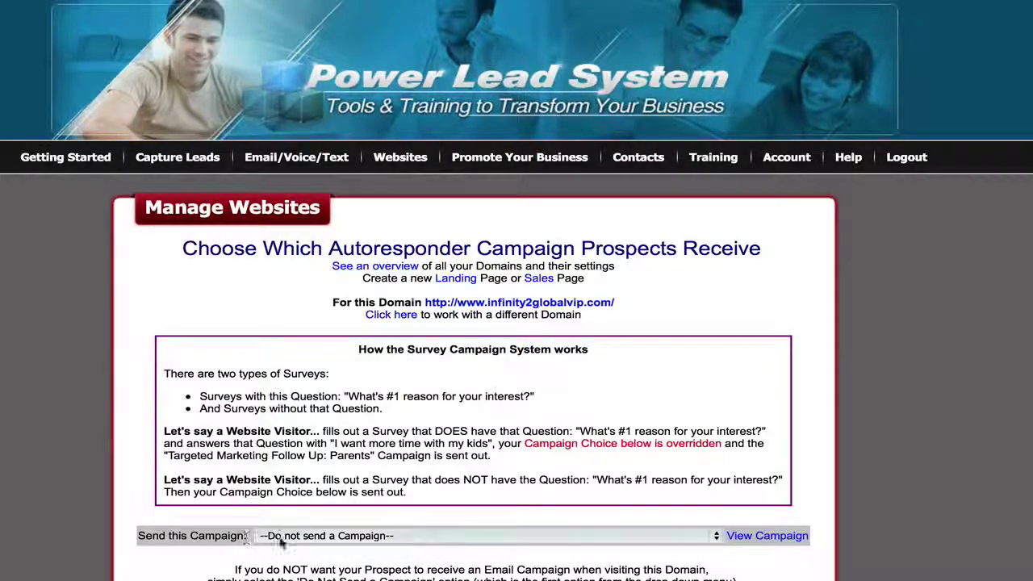
pyautogui.scroll(-2, 466, 565)
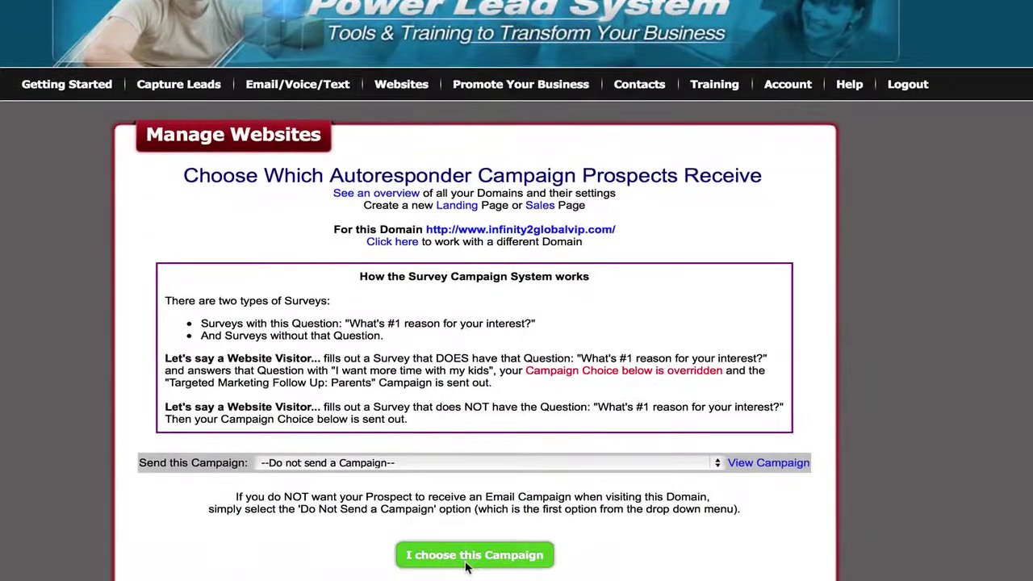
pyautogui.click(467, 563)
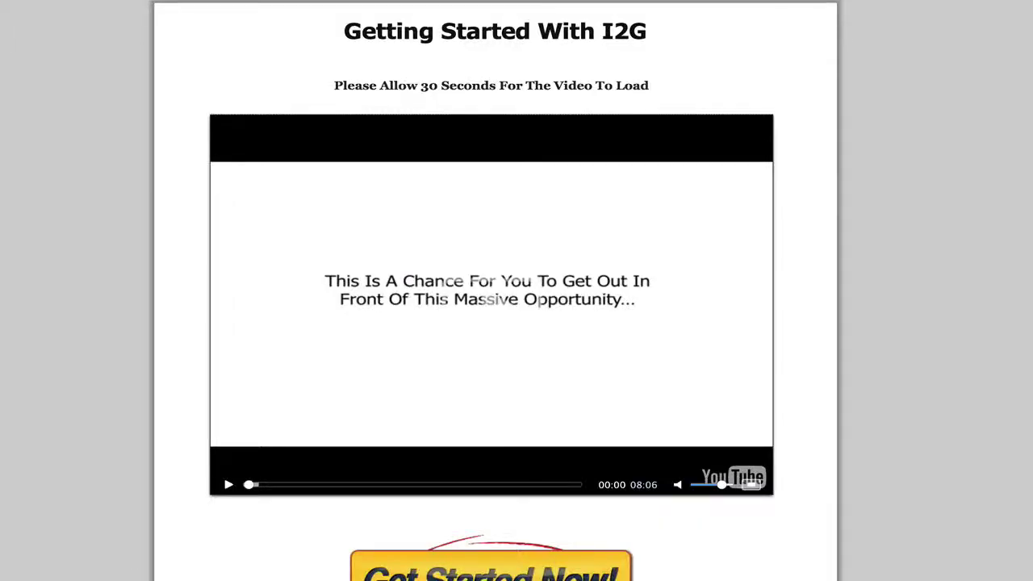
# Step: Switch to the I2G back office and look up the personal website URL in the member profile's replicated website settings
pyautogui.scroll(-1, 958, 109)
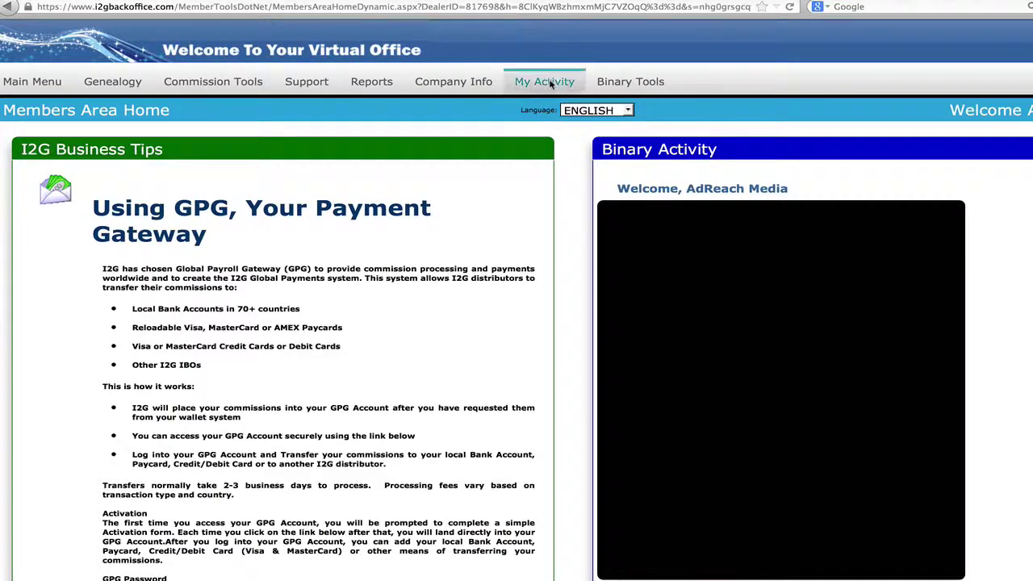
pyautogui.moveTo(550, 84)
pyautogui.click(559, 141)
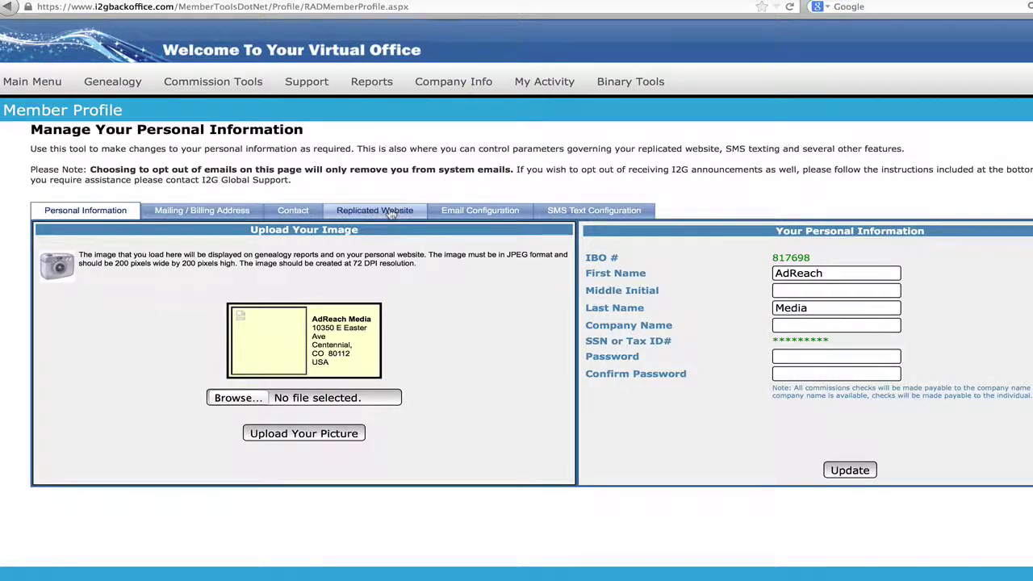
pyautogui.click(393, 213)
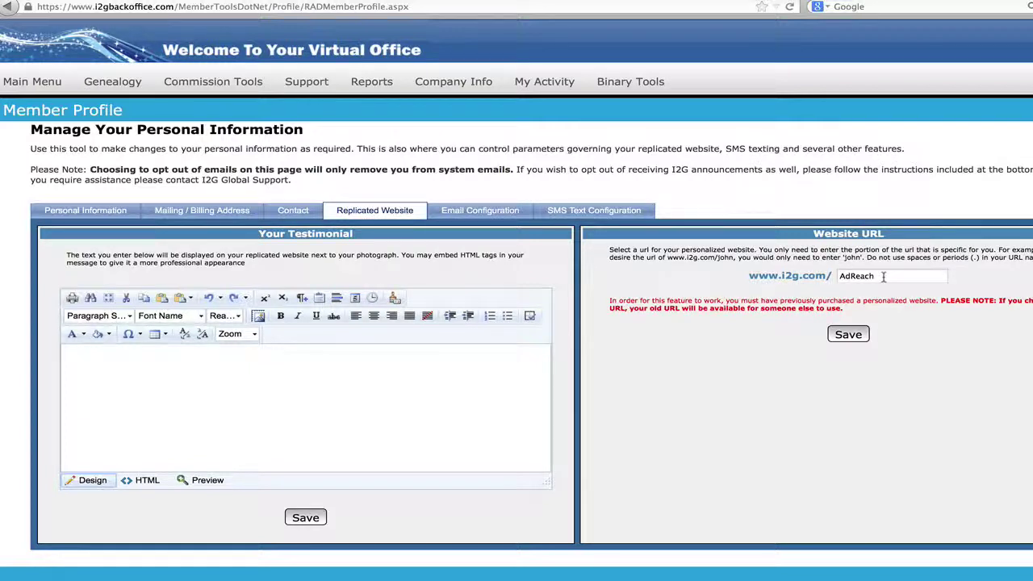
pyautogui.moveTo(888, 280); pyautogui.dragTo(829, 276)
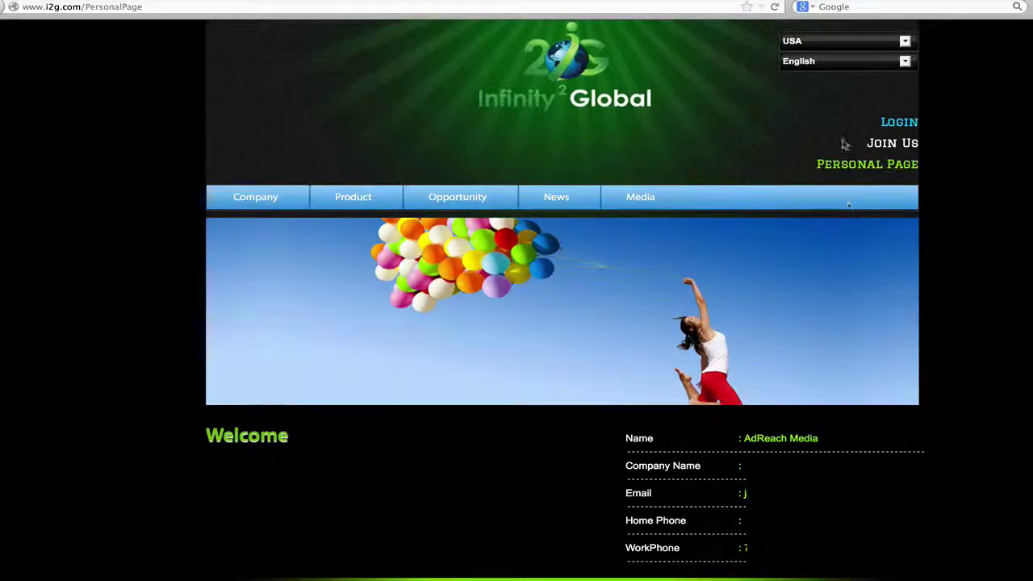
# Step: Copy the link location of Join Us on the I2G personal page
pyautogui.rightClick(893, 146)
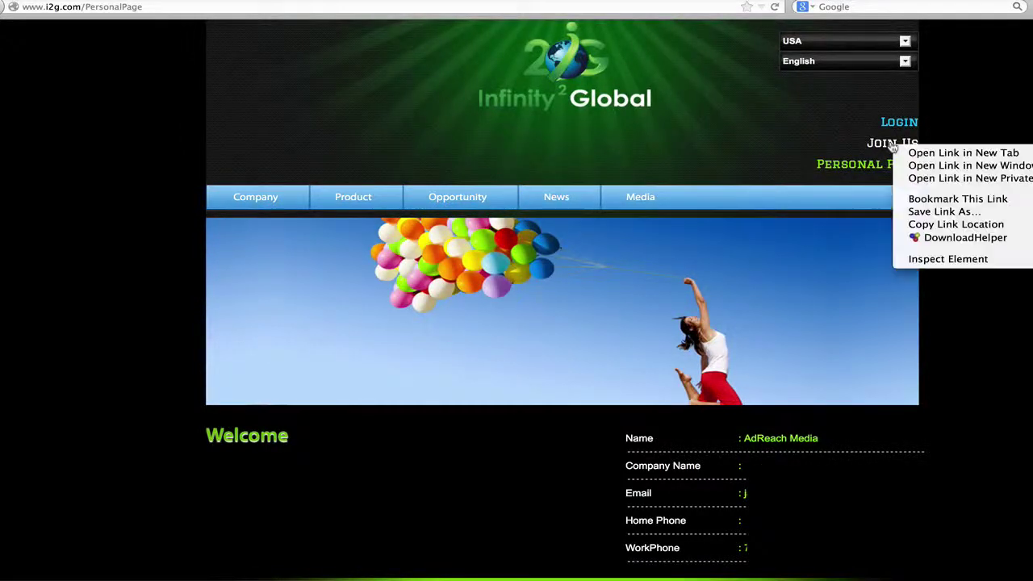
pyautogui.click(932, 226)
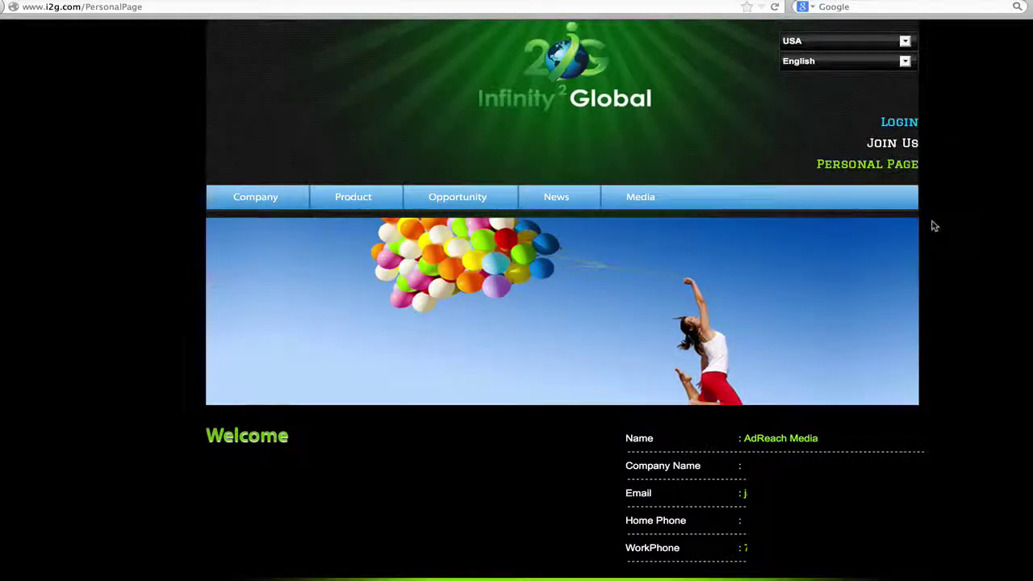
# Step: Test the copied Join Us enrollment link in the browser, checking its referring dealer ID and the form's Referred By entry
pyautogui.click(903, 150)
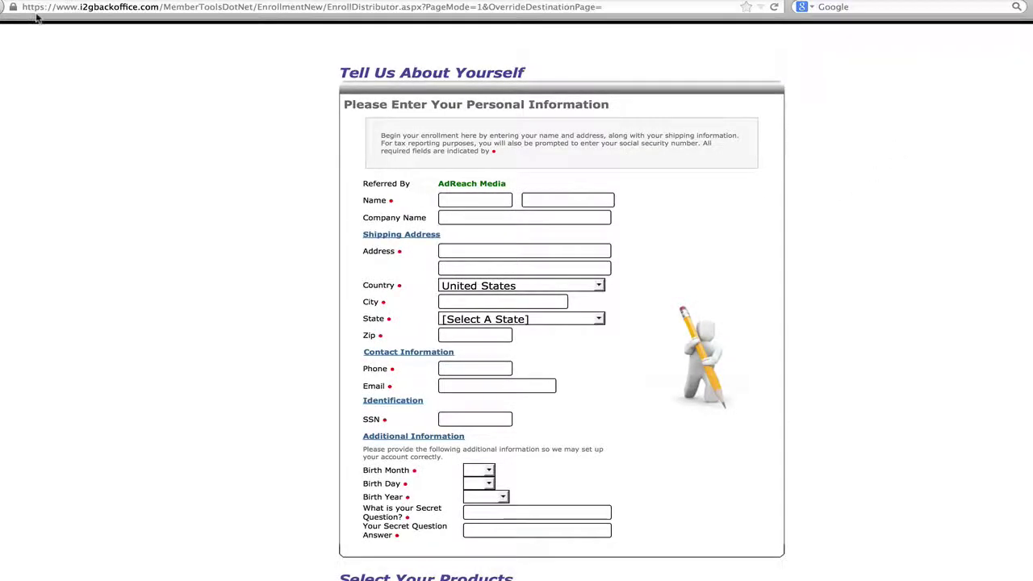
pyautogui.click(93, 7)
pyautogui.rightClick(95, 9)
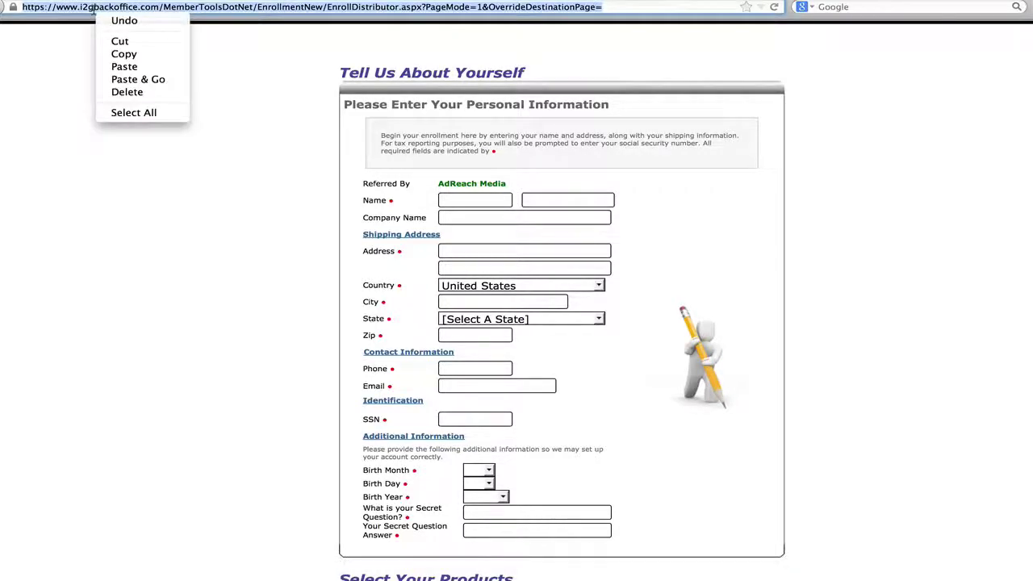
pyautogui.click(125, 66)
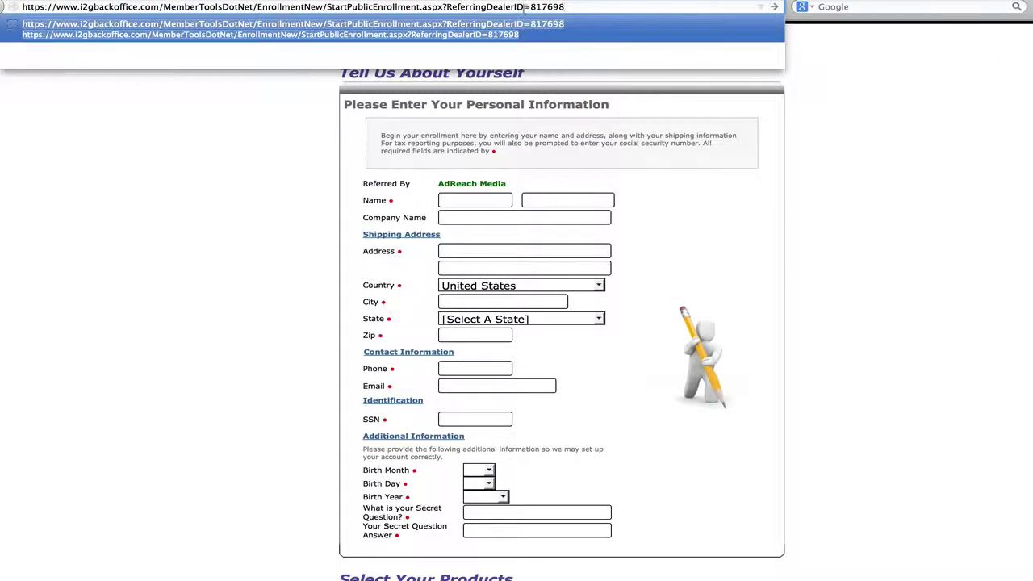
pyautogui.moveTo(529, 6); pyautogui.dragTo(573, 7)
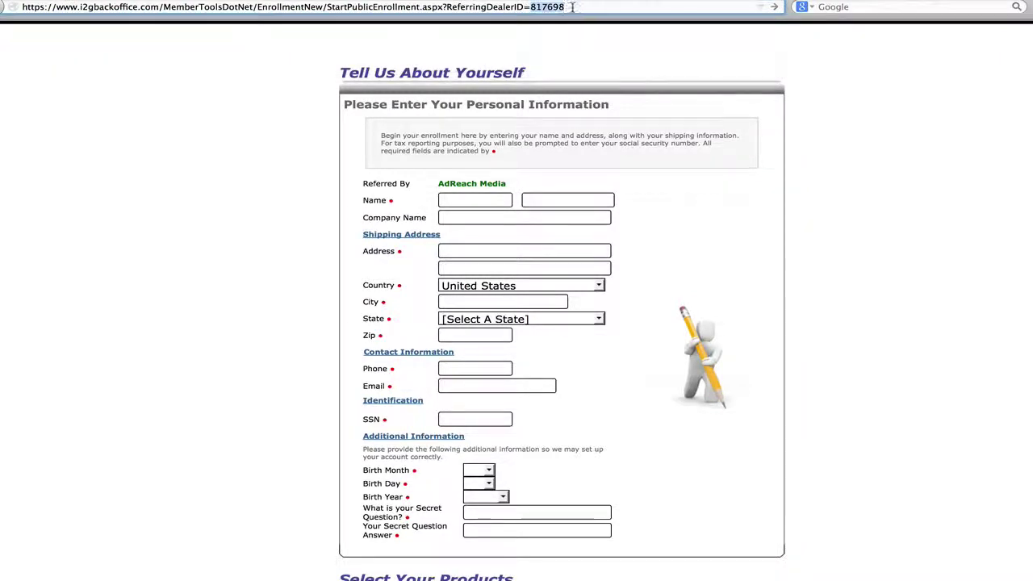
pyautogui.press('Return')
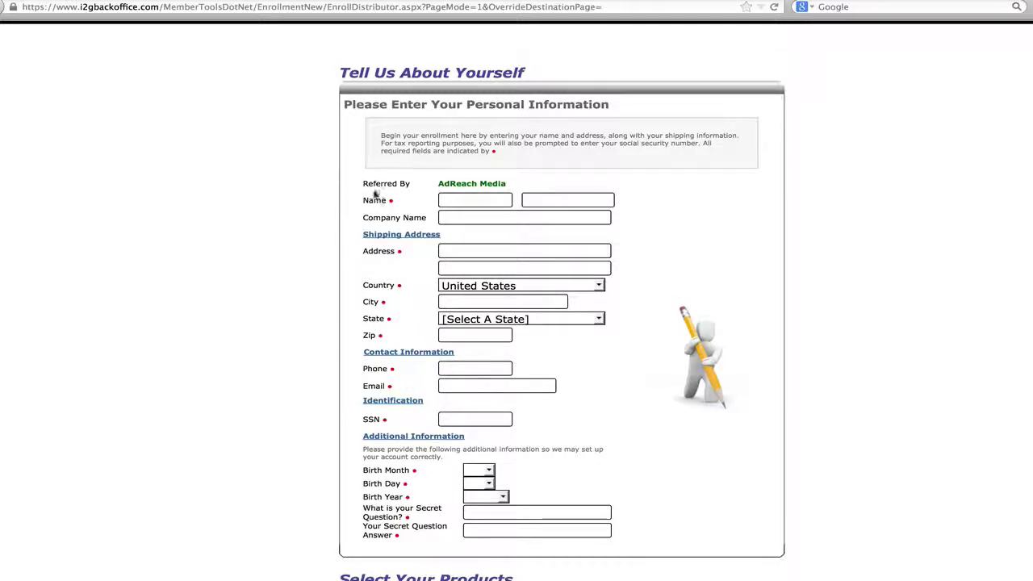
pyautogui.moveTo(436, 186); pyautogui.dragTo(512, 187)
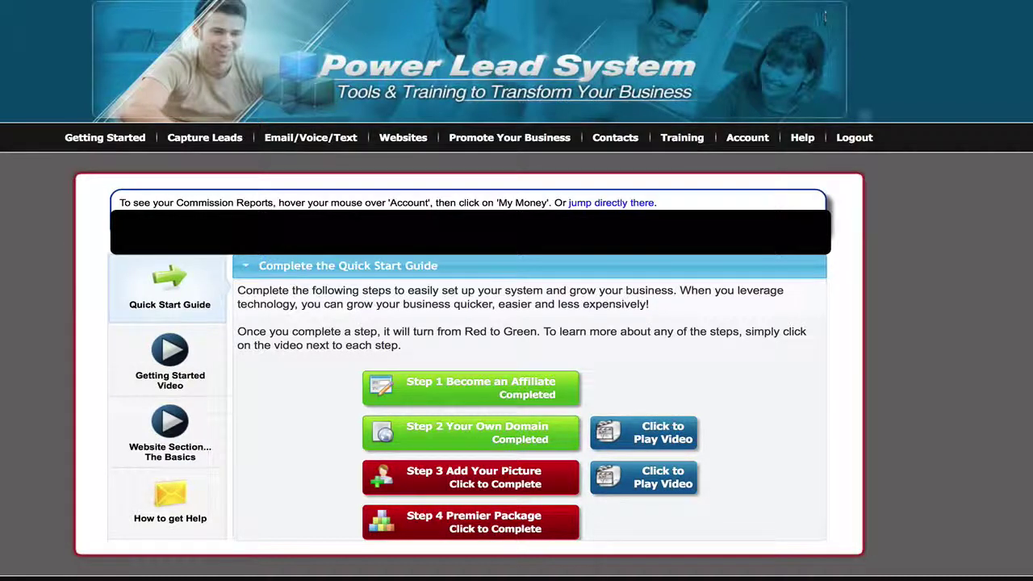
# Step: Switch to Power Lead System and save the copied I2G enrollment link as the Main Outside Website URL of the promoted company
pyautogui.moveTo(747, 140)
pyautogui.moveTo(755, 181)
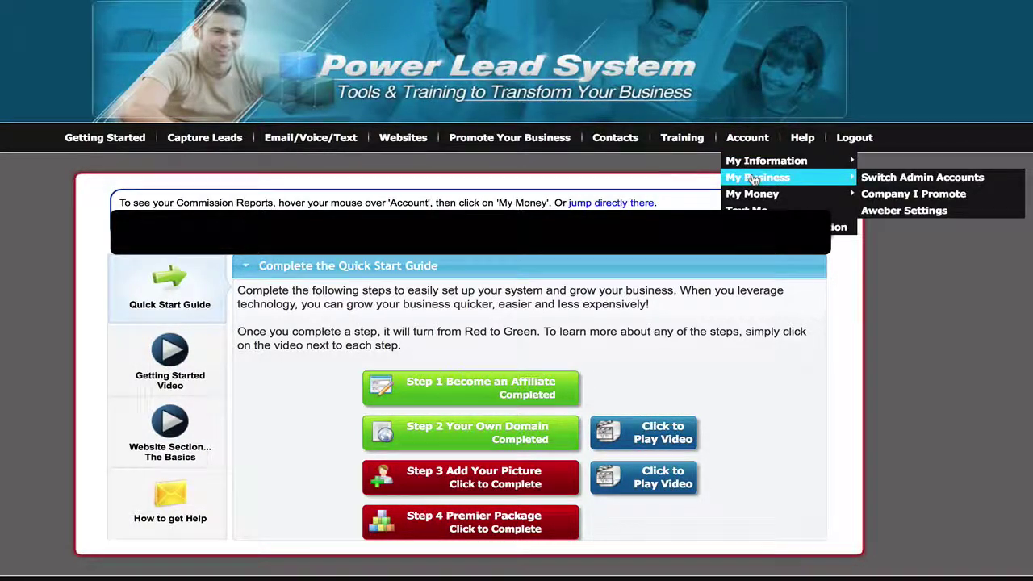
pyautogui.click(901, 194)
pyautogui.click(540, 247)
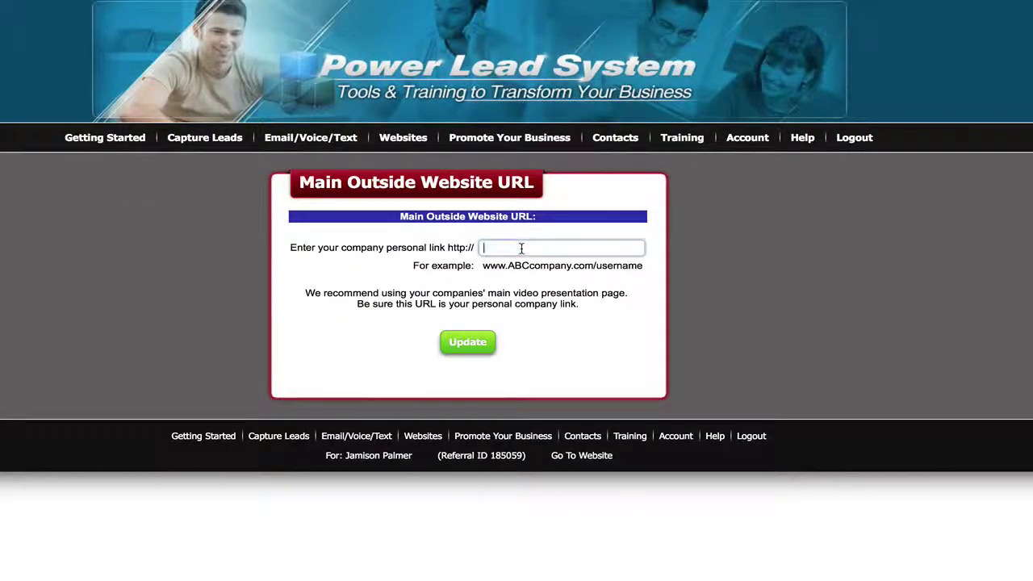
pyautogui.rightClick(522, 248)
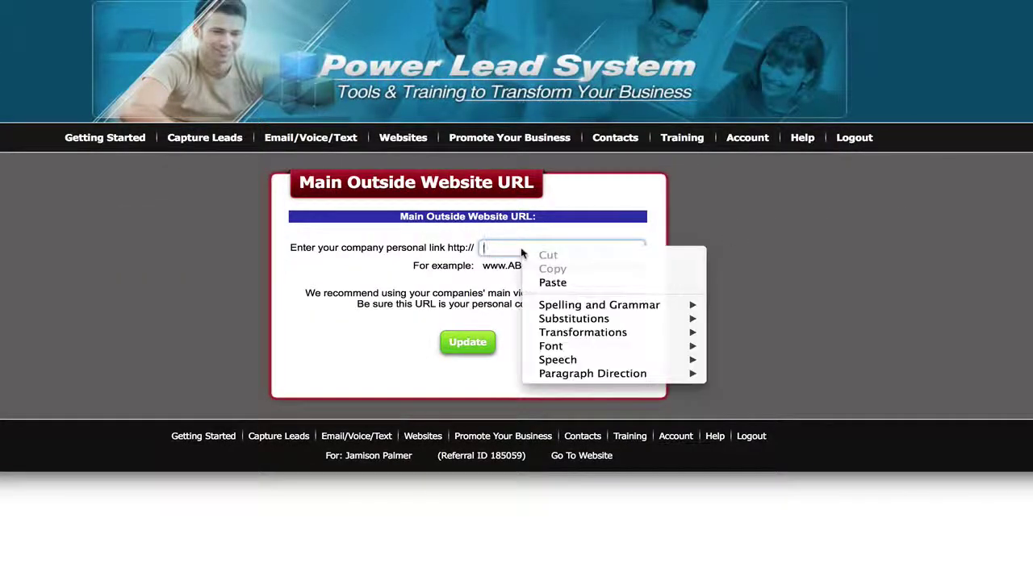
pyautogui.click(553, 283)
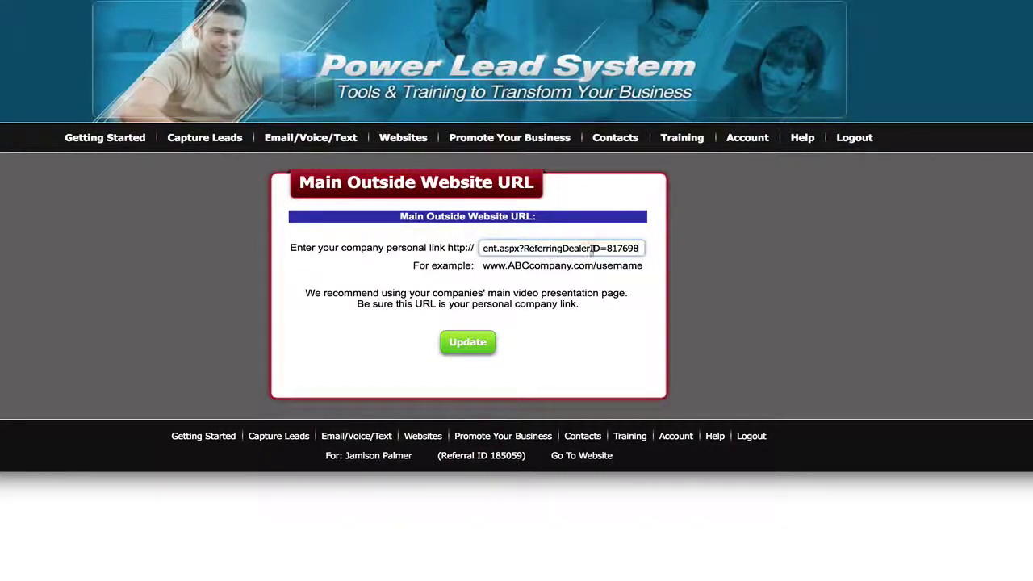
pyautogui.moveTo(610, 247); pyautogui.dragTo(305, 233)
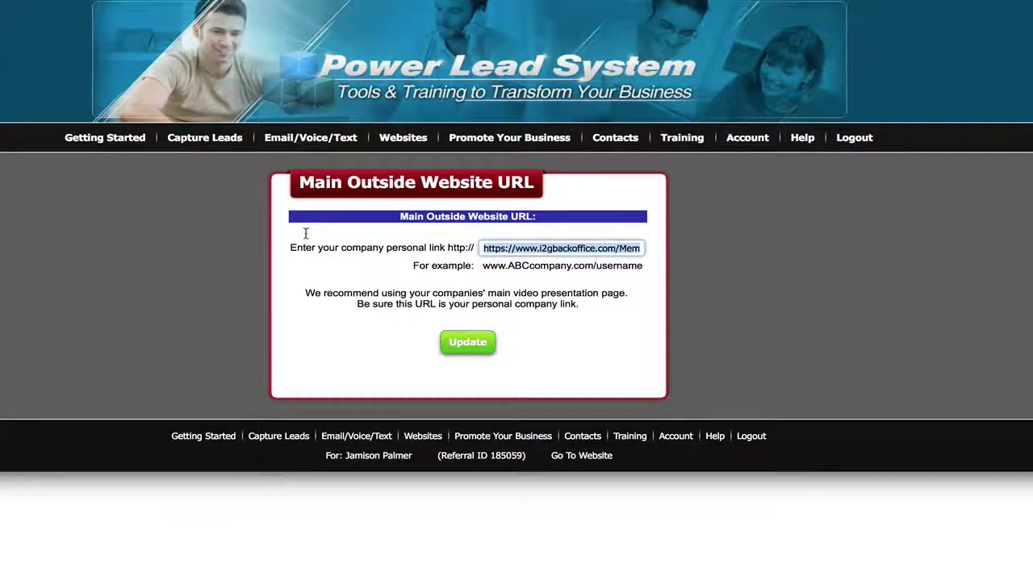
pyautogui.click(462, 347)
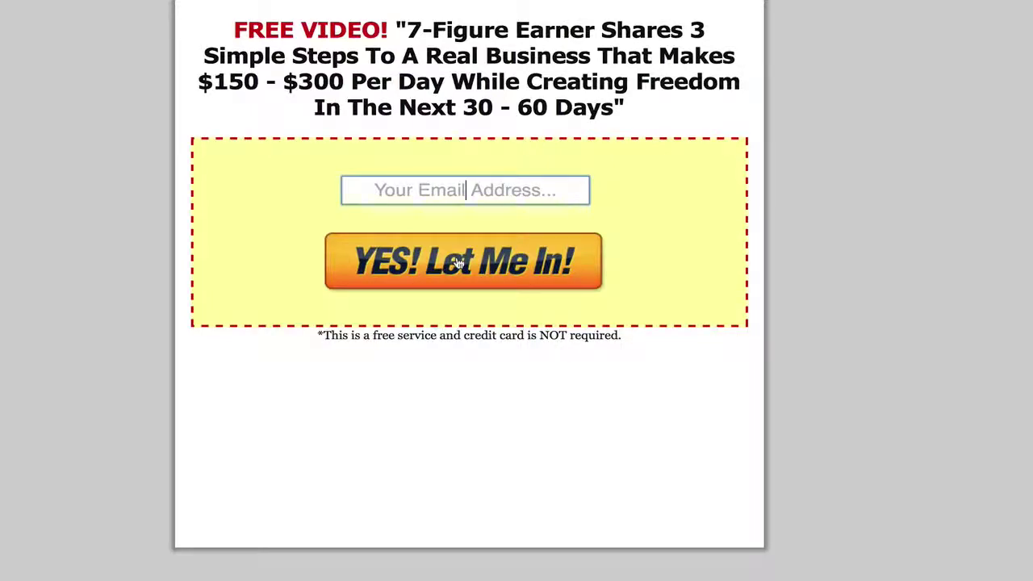
# Step: Submit the opt-in form on the funnel's capture page and enter the verification code to confirm being human
pyautogui.click(458, 263)
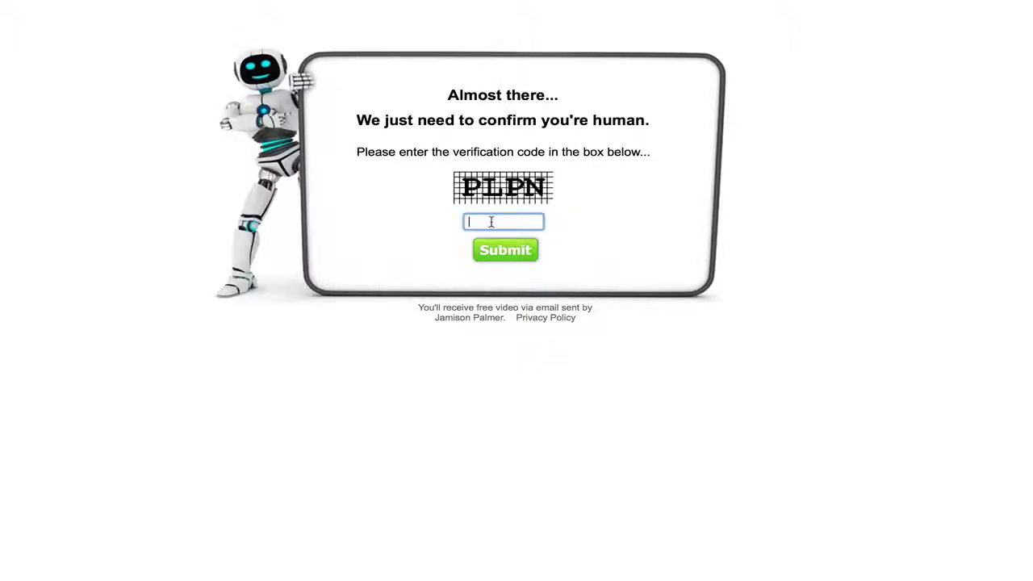
pyautogui.write('PLPN')
pyautogui.click(523, 252)
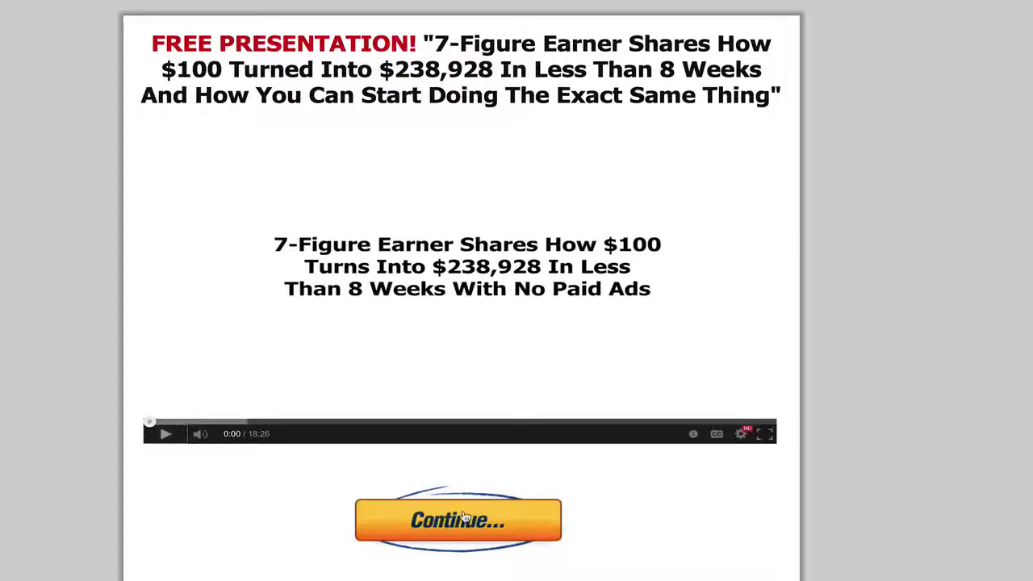
# Step: Walk through the funnel's presentation, compensation plan, income and Getting Started With I2G pages to the enrollment form
pyautogui.click(465, 517)
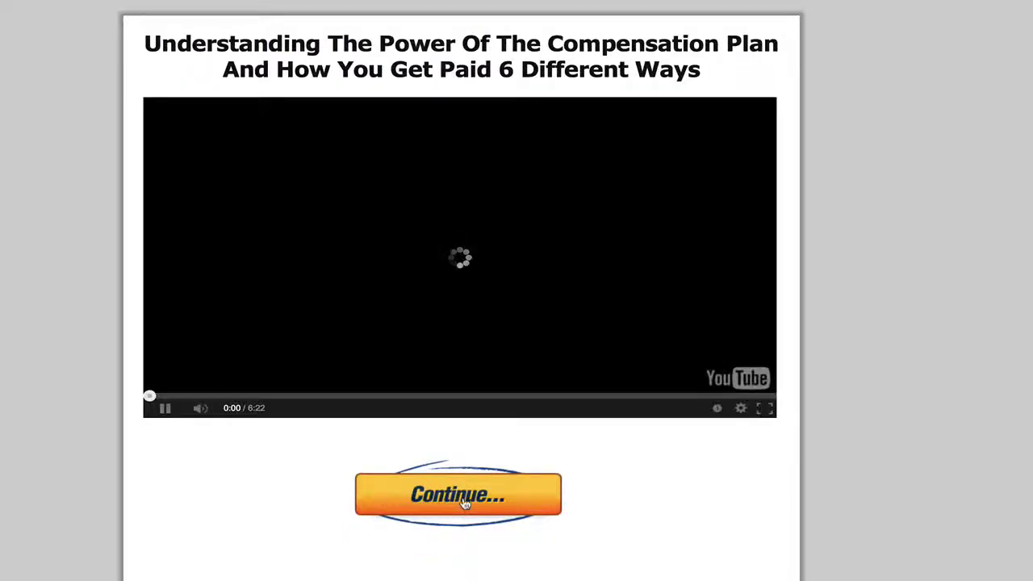
pyautogui.click(465, 504)
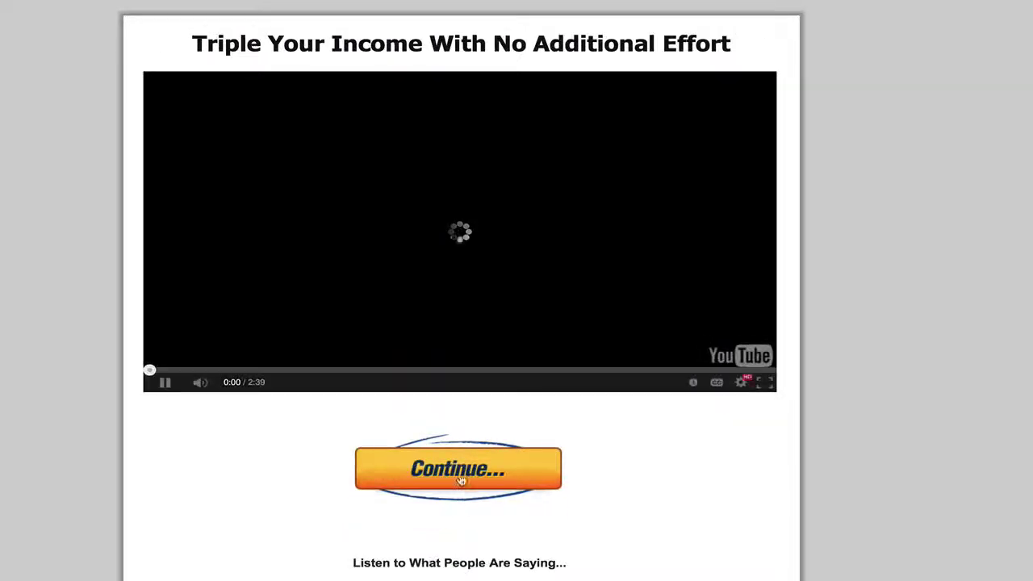
pyautogui.click(460, 481)
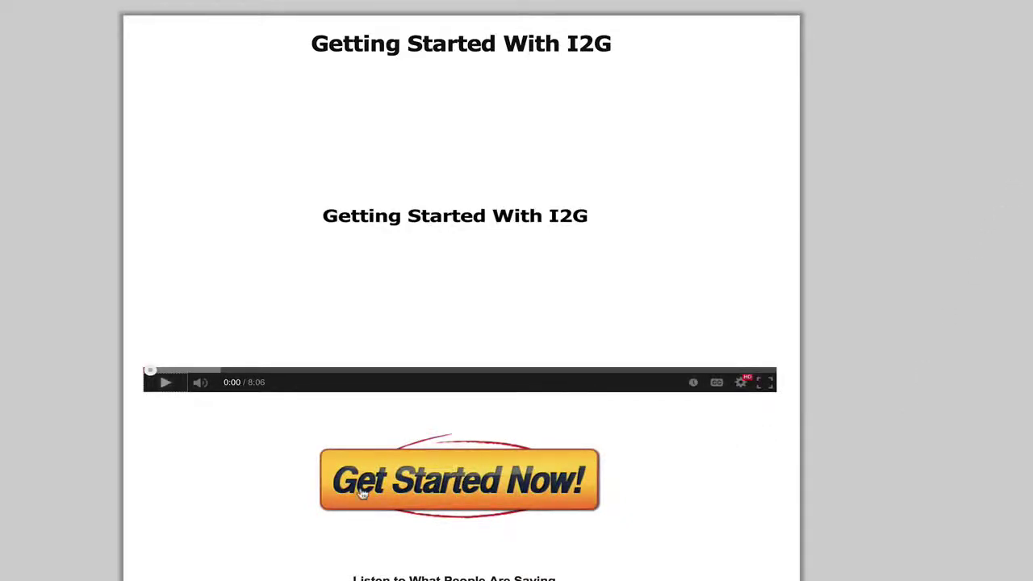
pyautogui.click(474, 476)
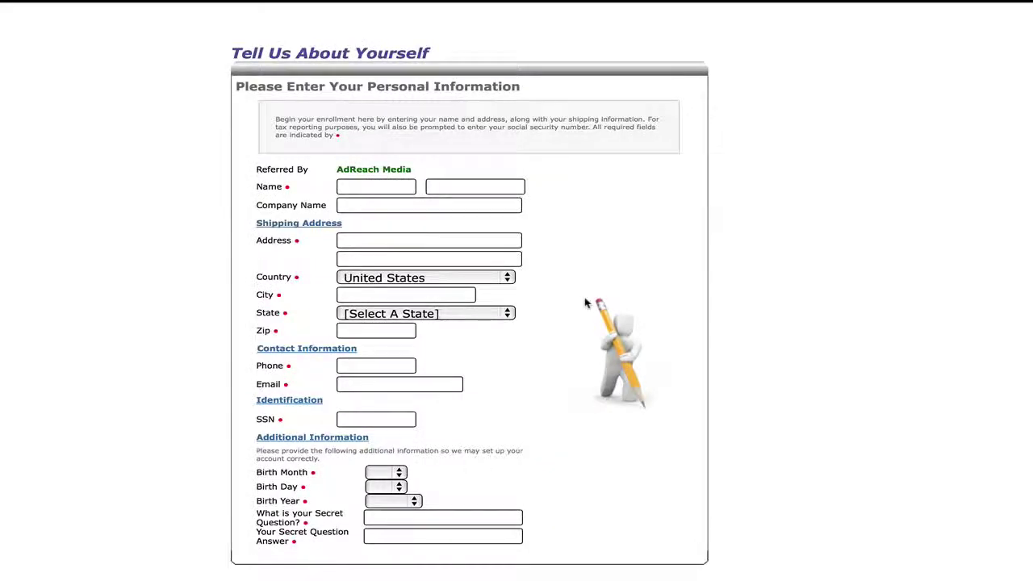